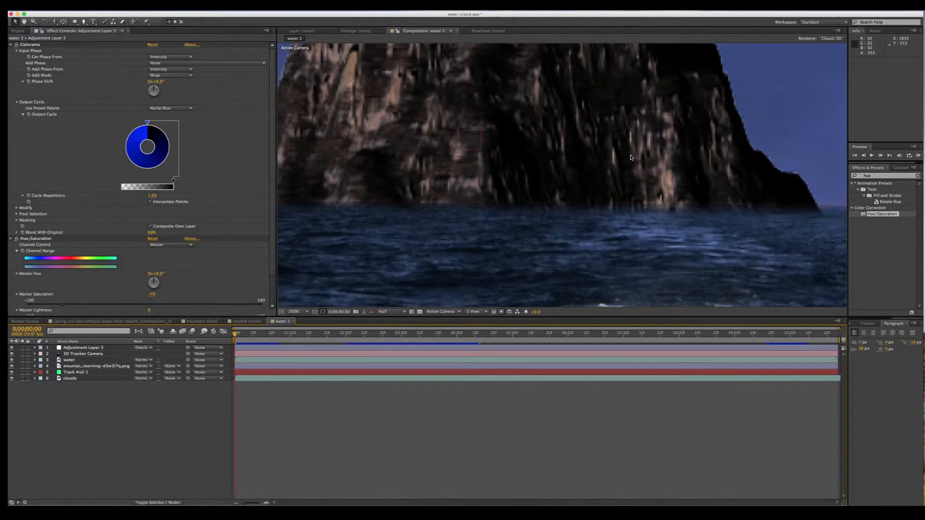
- Examine the mountain's cut-out edges against the sky and waterline up close and within the whole frame
{"action": "scroll", "coordinate": [630, 158], "scroll_direction": "down", "scroll_amount": 1}
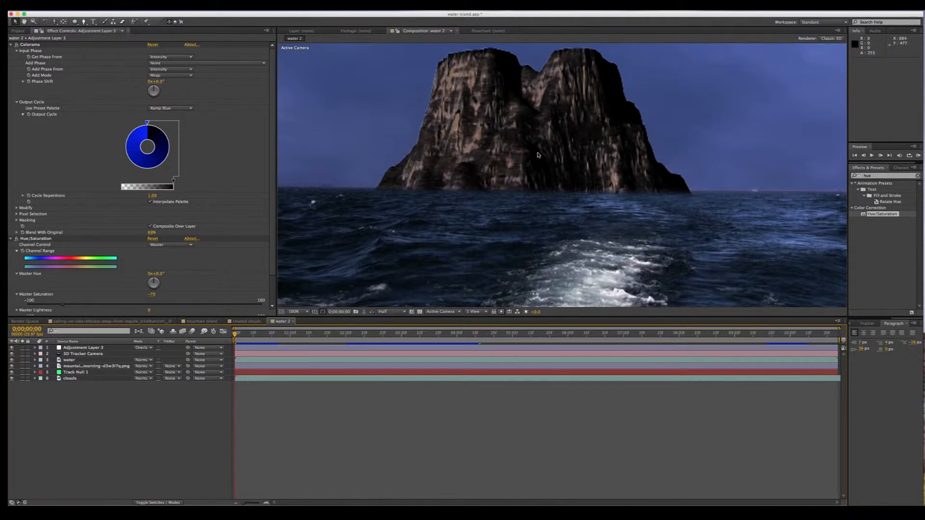
{"action": "left_click", "coordinate": [24, 22]}
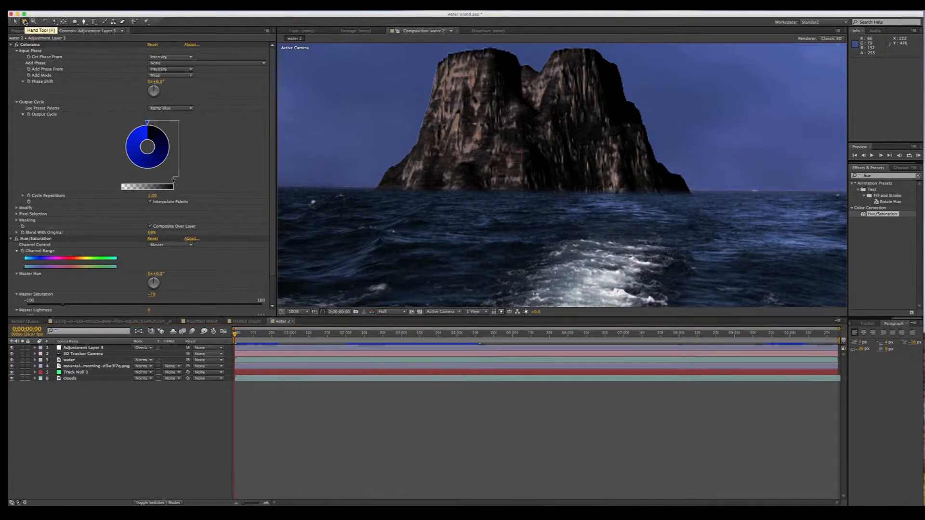
{"action": "left_click", "coordinate": [559, 97]}
{"action": "left_click_drag", "start_coordinate": [559, 97], "coordinate": [452, 207]}
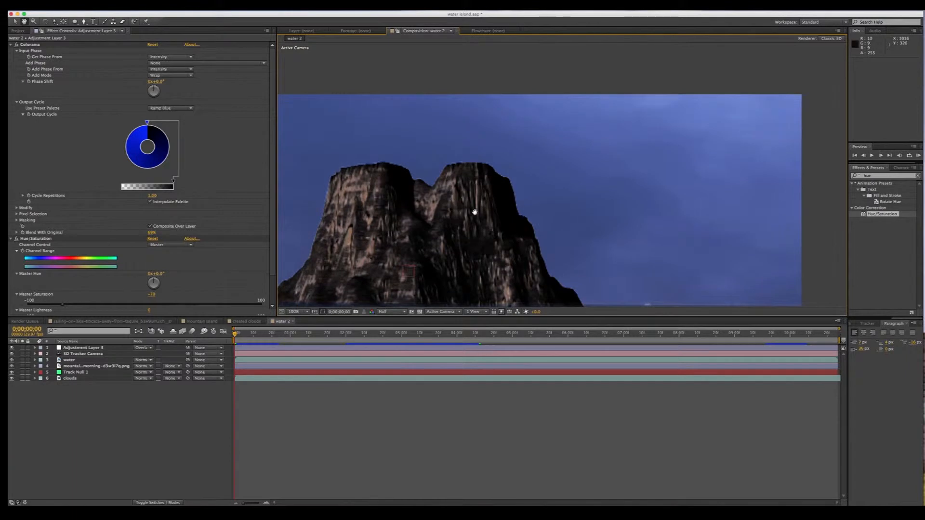
{"action": "scroll", "coordinate": [474, 212], "scroll_direction": "up", "scroll_amount": 3}
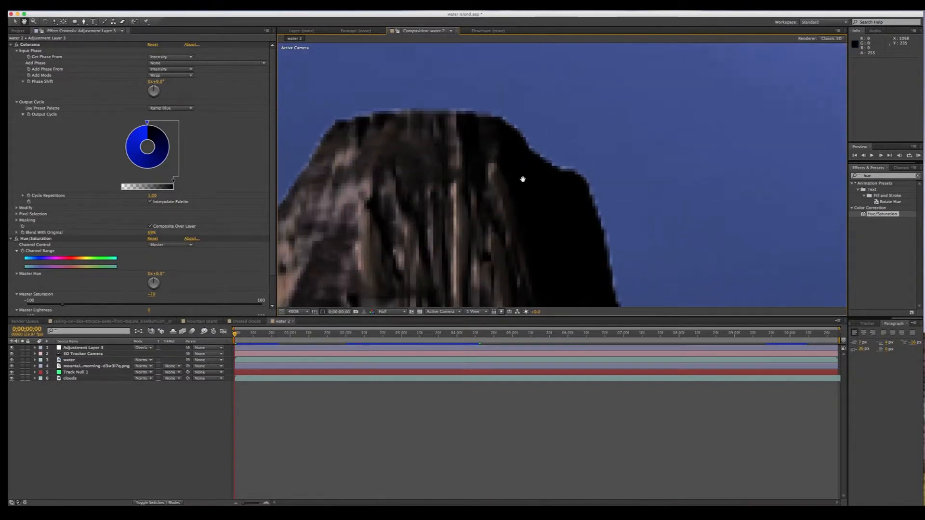
{"action": "scroll", "coordinate": [523, 179], "scroll_direction": "down", "scroll_amount": 3}
{"action": "left_click_drag", "start_coordinate": [531, 188], "coordinate": [564, 143]}
{"action": "scroll", "coordinate": [378, 211], "scroll_direction": "down", "scroll_amount": 4}
{"action": "scroll", "coordinate": [519, 202], "scroll_direction": "up", "scroll_amount": 1}
{"action": "scroll", "coordinate": [520, 202], "scroll_direction": "up", "scroll_amount": 1}
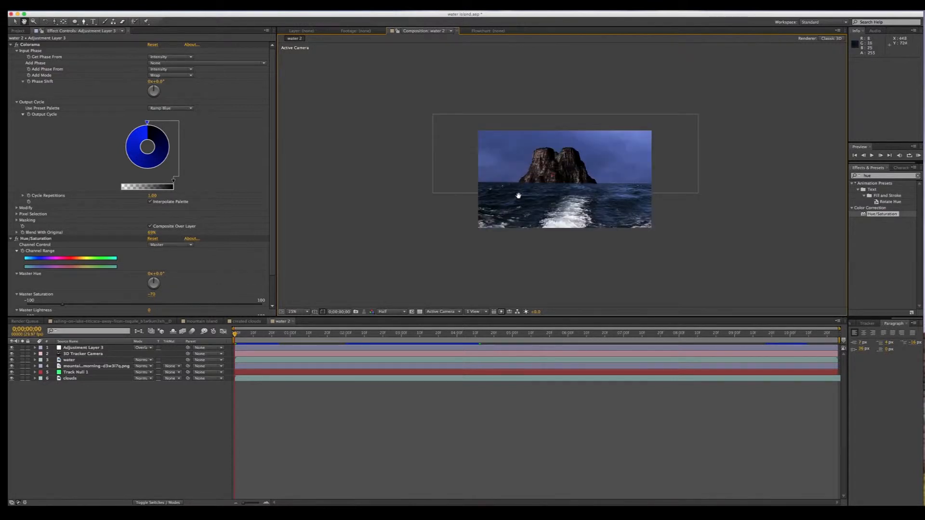
{"action": "scroll", "coordinate": [523, 195], "scroll_direction": "up", "scroll_amount": 1}
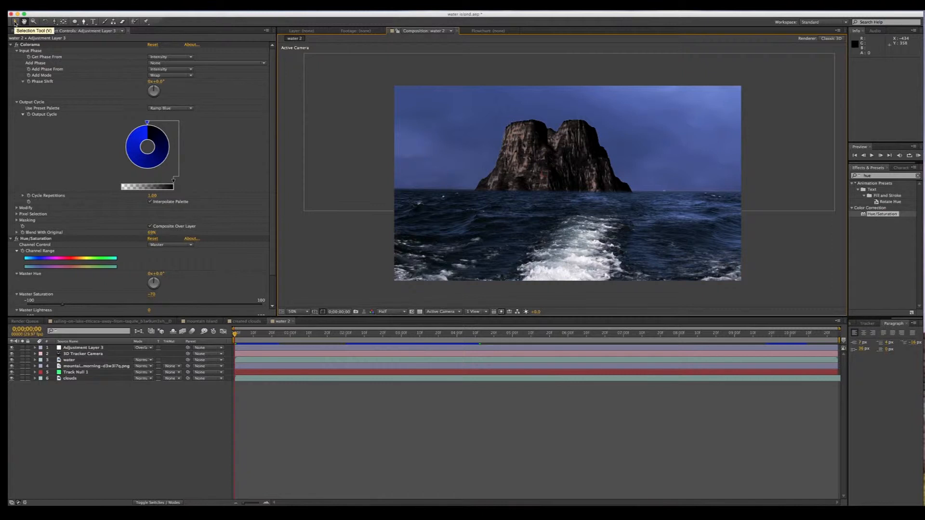
{"action": "left_click", "coordinate": [16, 23]}
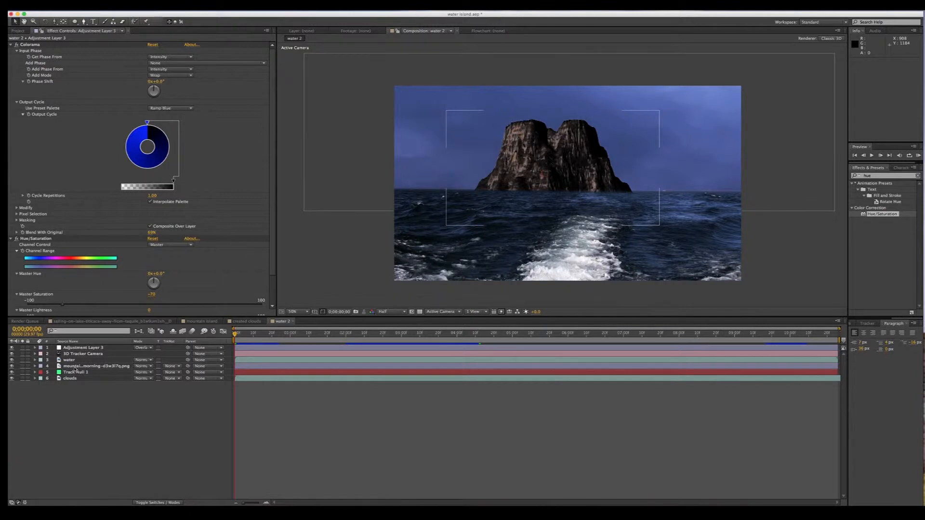
- Apply the Refine Matte effect to the mountain image layer
{"action": "left_click", "coordinate": [75, 369]}
{"action": "left_click", "coordinate": [879, 176]}
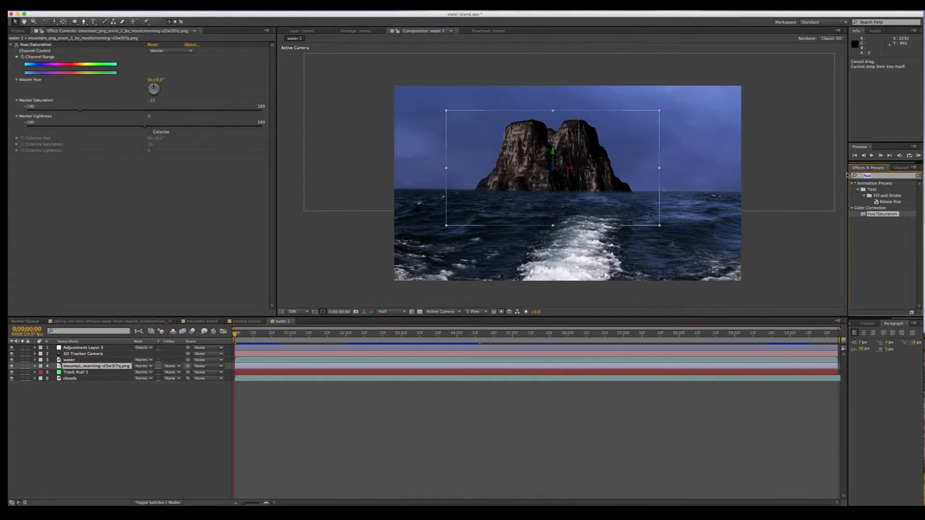
{"action": "type", "text": "refine matte"}
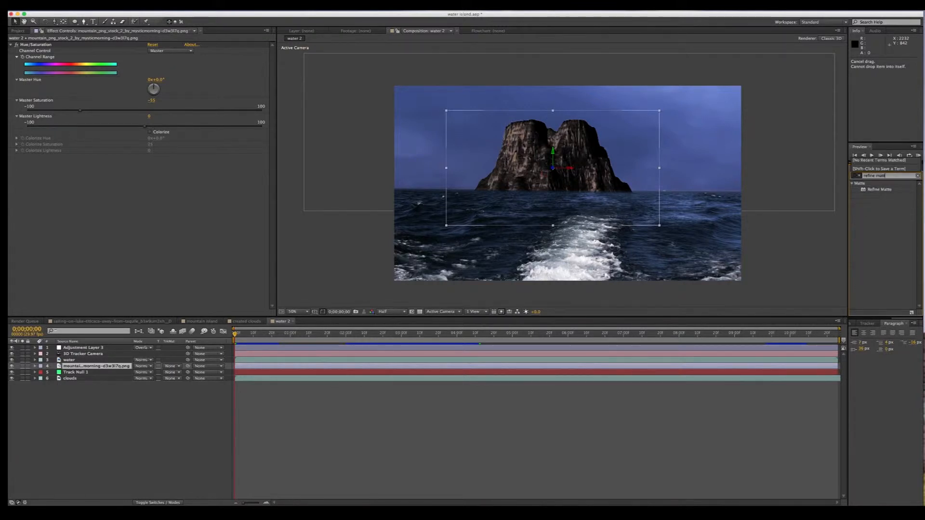
{"action": "left_click", "coordinate": [871, 191]}
{"action": "left_click_drag", "start_coordinate": [870, 191], "coordinate": [113, 367]}
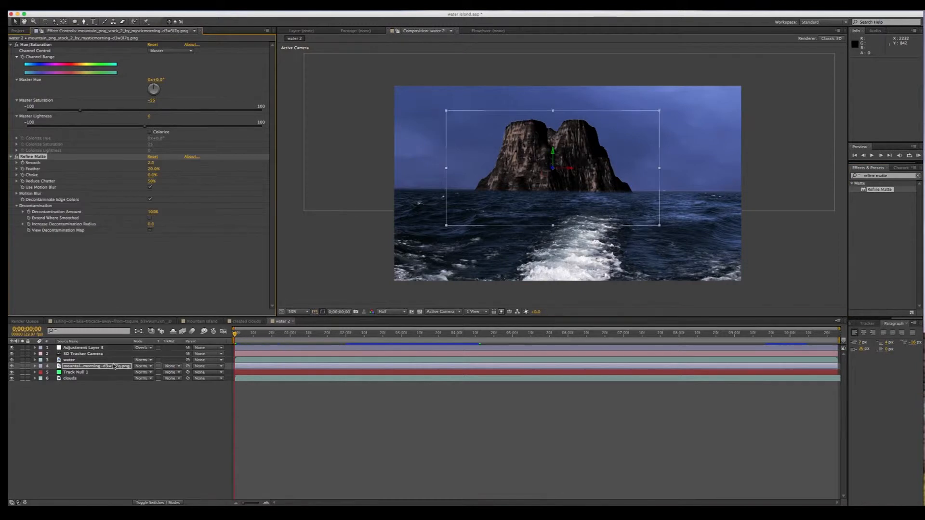
- Inspect the mountain's refined edges along the peaks, the slope and the waterline
{"action": "left_click", "coordinate": [24, 21]}
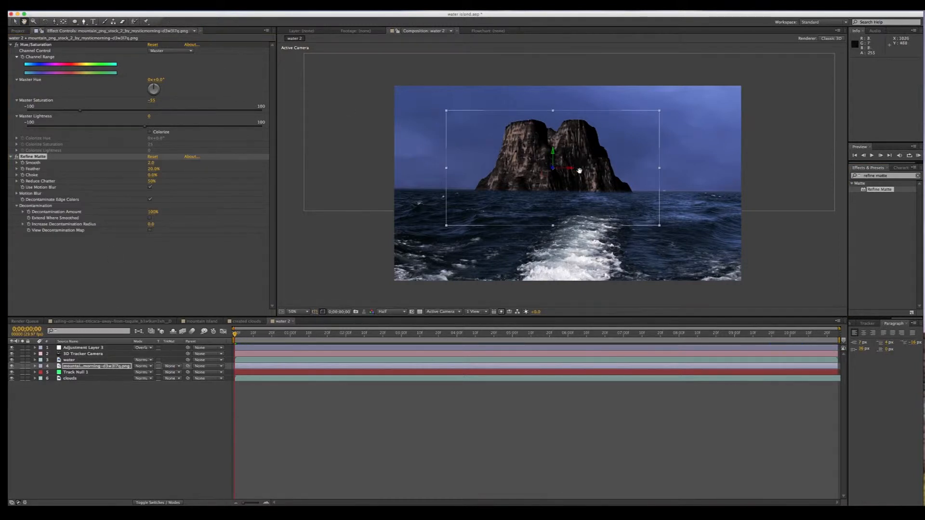
{"action": "scroll", "coordinate": [579, 170], "scroll_direction": "up", "scroll_amount": 2}
{"action": "scroll", "coordinate": [579, 171], "scroll_direction": "up", "scroll_amount": 1}
{"action": "scroll", "coordinate": [658, 167], "scroll_direction": "up", "scroll_amount": 2}
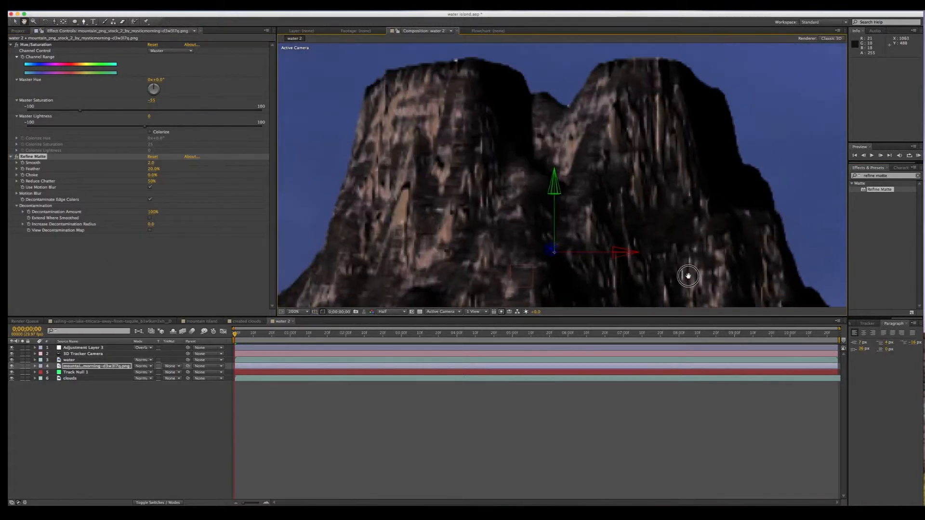
{"action": "left_click_drag", "start_coordinate": [662, 183], "coordinate": [688, 209]}
{"action": "left_click_drag", "start_coordinate": [509, 134], "coordinate": [461, 105]}
{"action": "left_click_drag", "start_coordinate": [730, 246], "coordinate": [640, 173]}
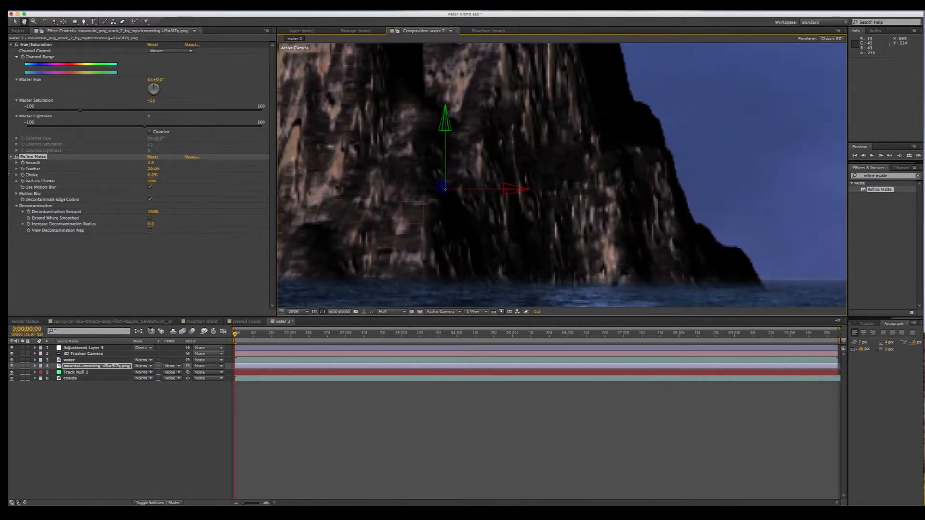
{"action": "left_click", "coordinate": [15, 21]}
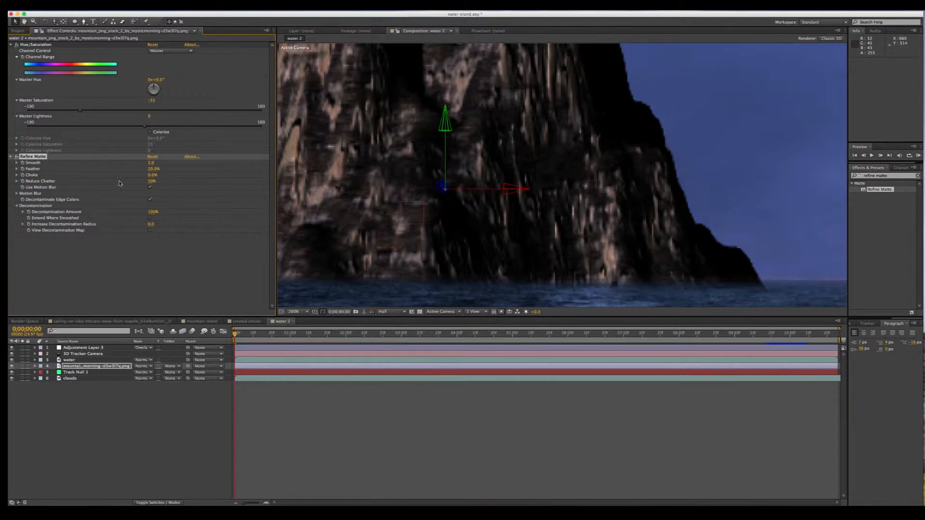
{"action": "scroll", "coordinate": [540, 212], "scroll_direction": "down", "scroll_amount": 4}
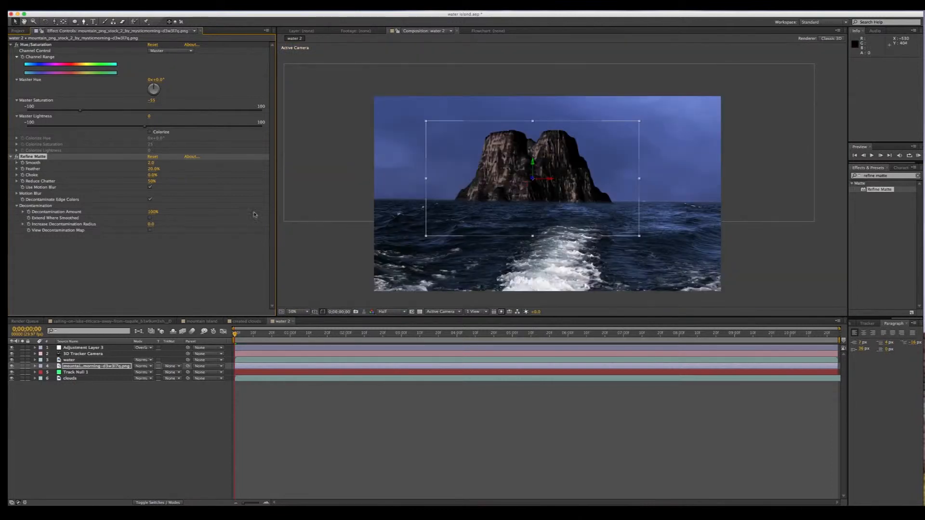
{"action": "scroll", "coordinate": [505, 197], "scroll_direction": "up", "scroll_amount": 3}
{"action": "scroll", "coordinate": [505, 197], "scroll_direction": "down", "scroll_amount": 1}
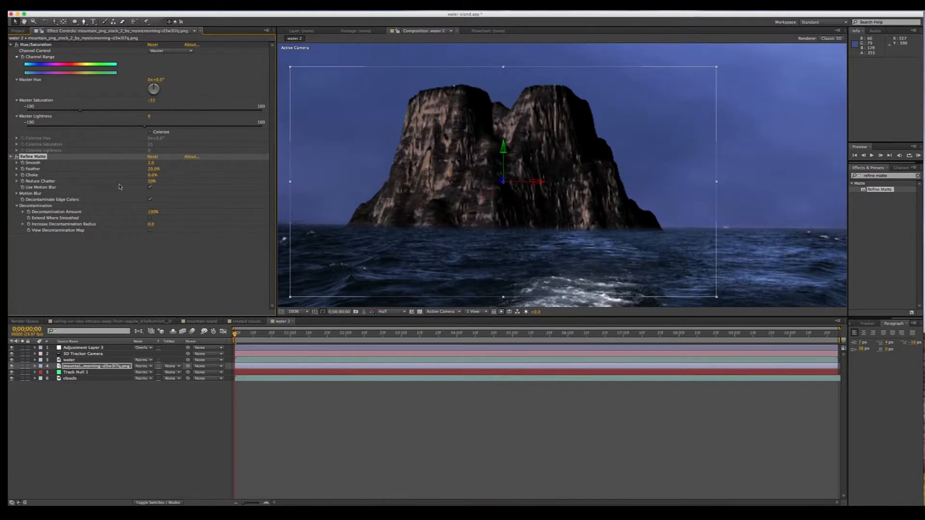
- Try stronger Smooth and Feather, a negative Choke and Extend Where Smoothed in Refine Matte, and reset the effect to its defaults
{"action": "left_click", "coordinate": [150, 164]}
{"action": "left_click_drag", "start_coordinate": [150, 164], "coordinate": [158, 165]}
{"action": "left_click_drag", "start_coordinate": [152, 171], "coordinate": [127, 179]}
{"action": "left_click", "coordinate": [155, 179]}
{"action": "left_click", "coordinate": [218, 217]}
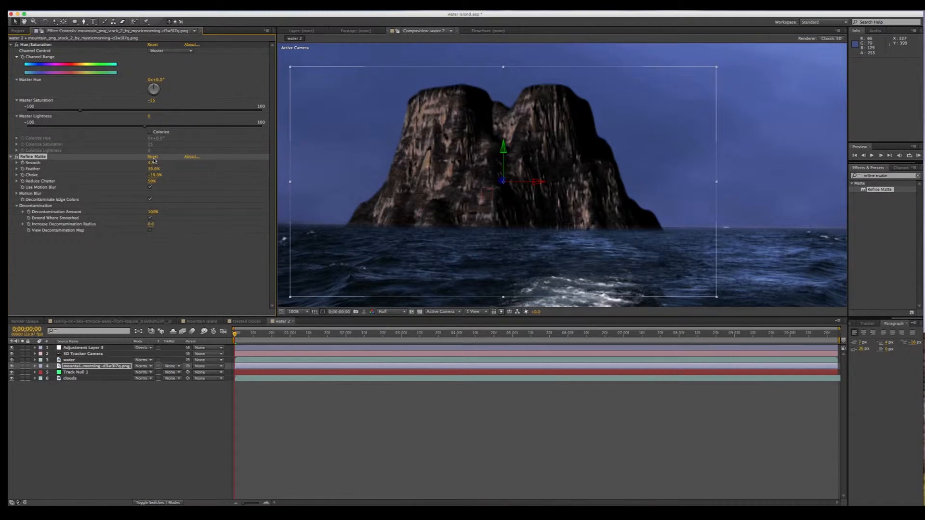
{"action": "left_click", "coordinate": [153, 157]}
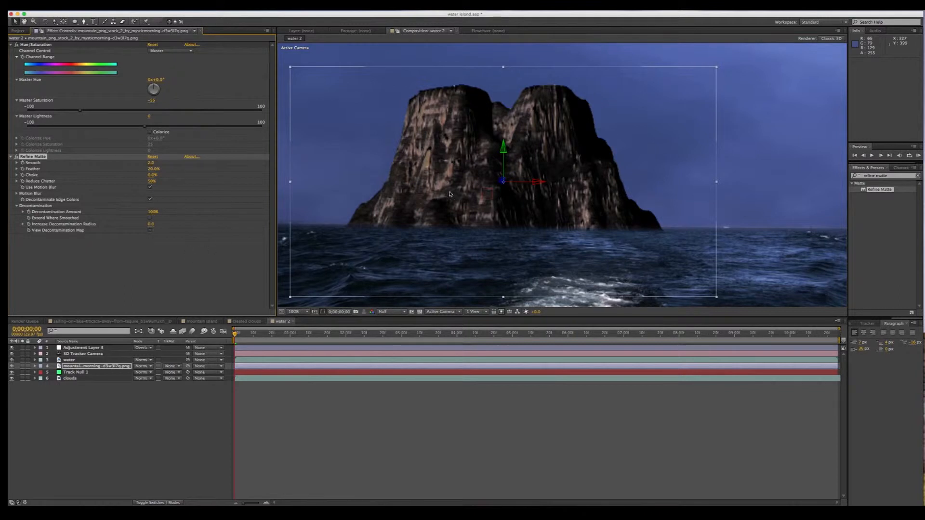
- Preview the island shot by playing its start and scrubbing to 0;00;04;19, and return to the first frame with nothing selected
{"action": "key", "text": "space"}
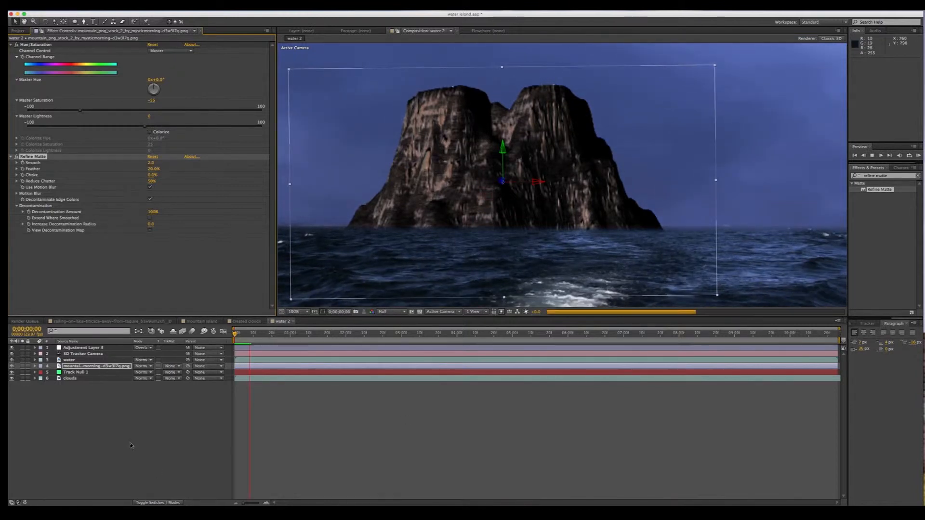
{"action": "key", "text": "space"}
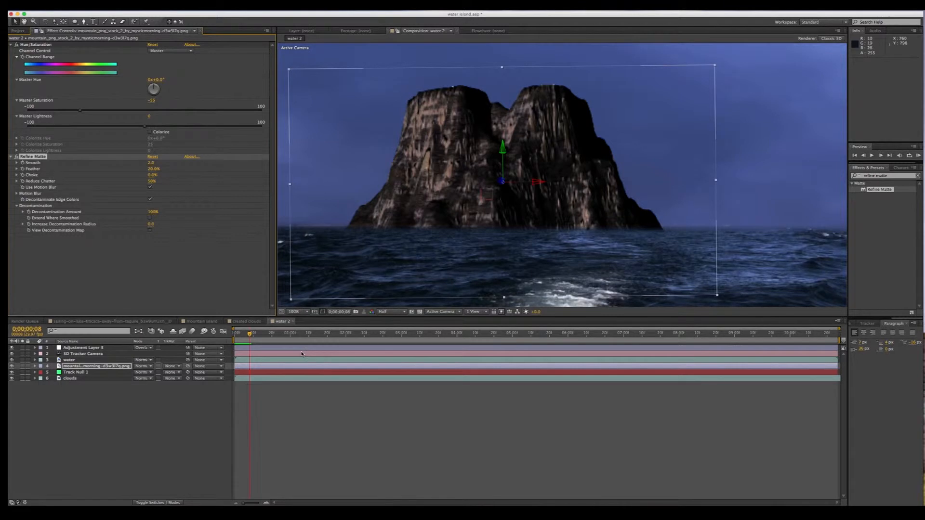
{"action": "scroll", "coordinate": [384, 278], "scroll_direction": "down", "scroll_amount": 4}
{"action": "scroll", "coordinate": [384, 278], "scroll_direction": "up", "scroll_amount": 2}
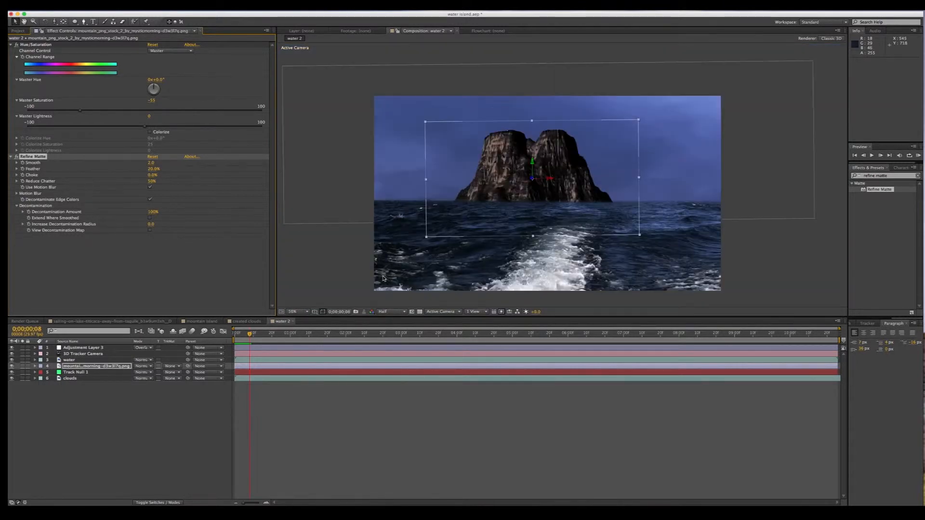
{"action": "key", "text": "Home"}
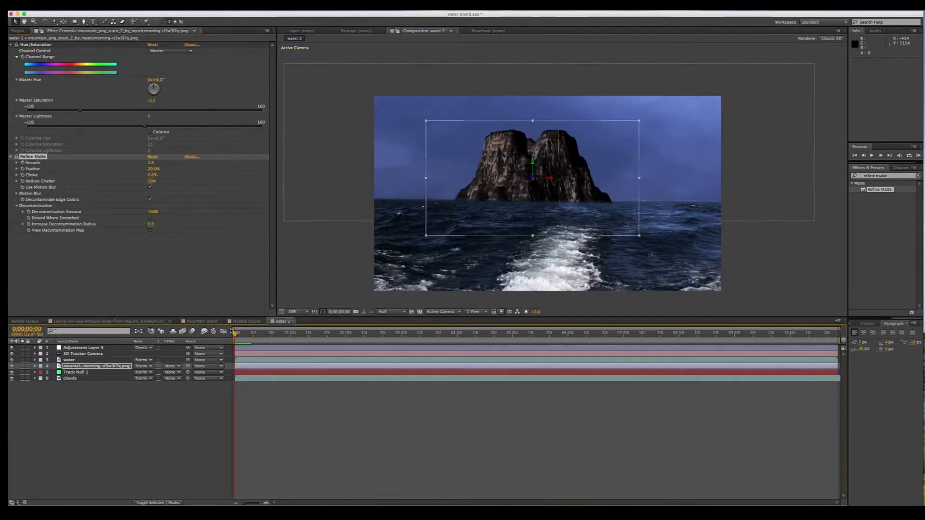
{"action": "left_click_drag", "start_coordinate": [239, 339], "coordinate": [491, 362]}
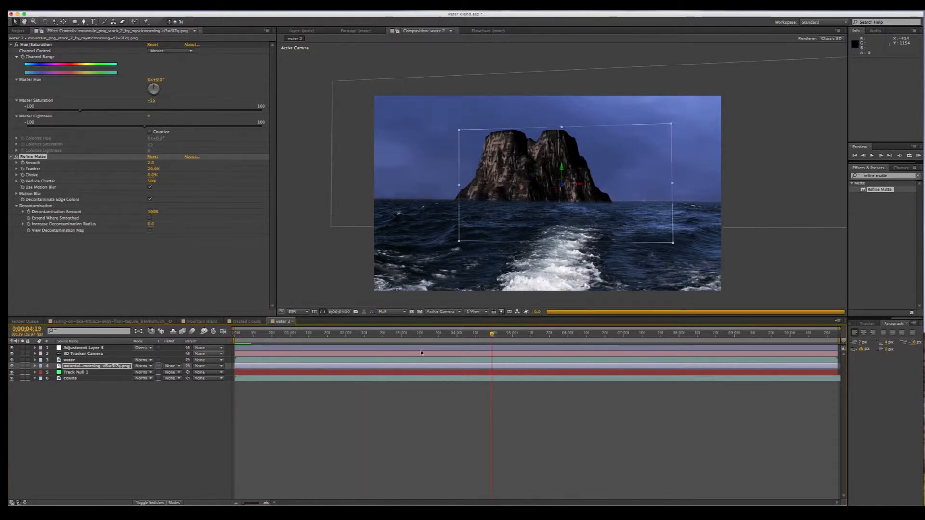
{"action": "key", "text": "Home"}
{"action": "left_click", "coordinate": [147, 413]}
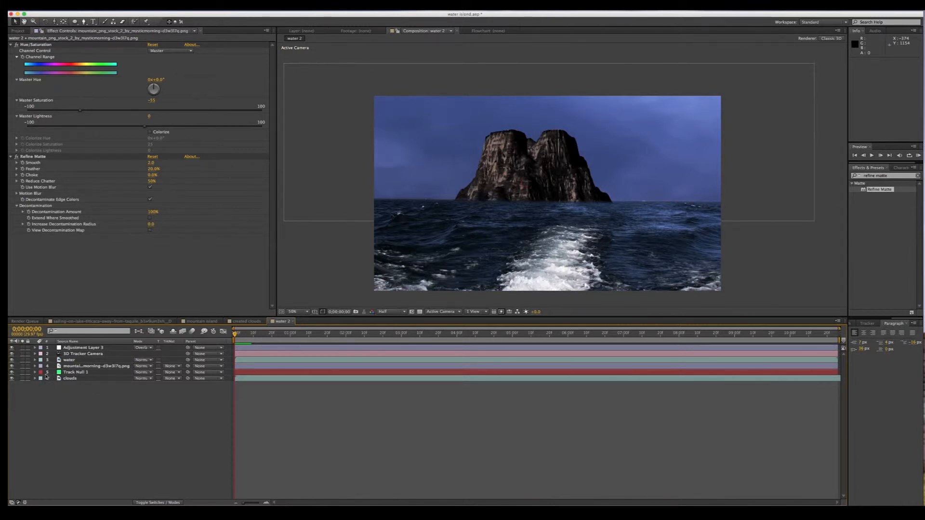
- Pre-compose all six layers, from Adjustment Layer 3 to clouds, into a new composition named "island comp"
{"action": "left_click", "coordinate": [79, 347]}
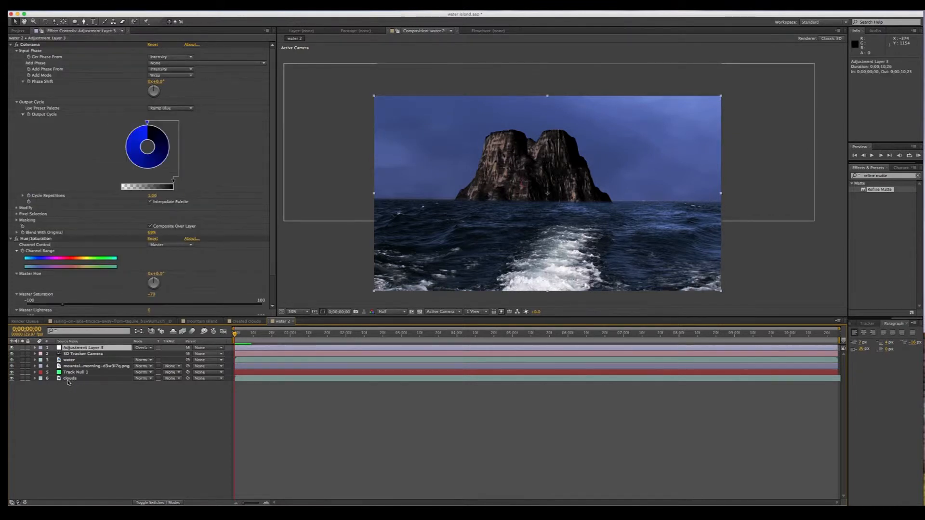
{"action": "left_click", "coordinate": [69, 379], "text": "shift"}
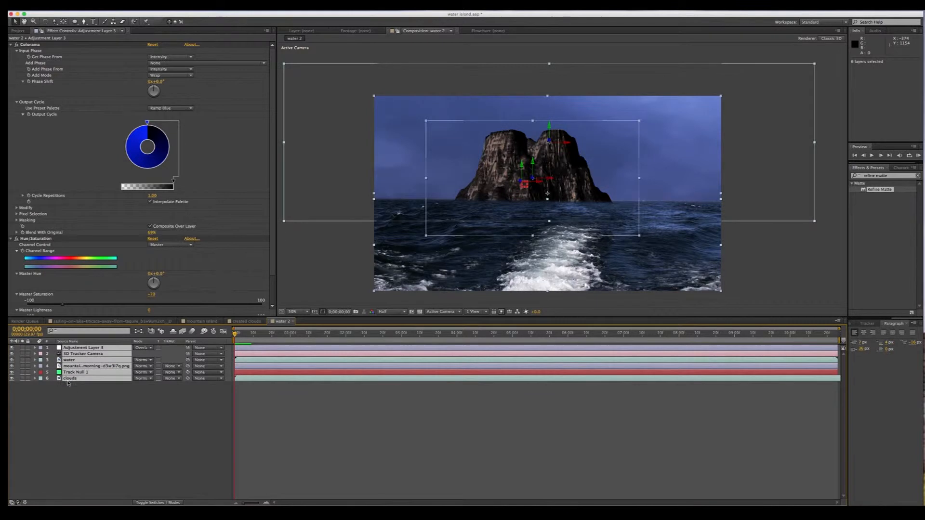
{"action": "right_click", "coordinate": [113, 351]}
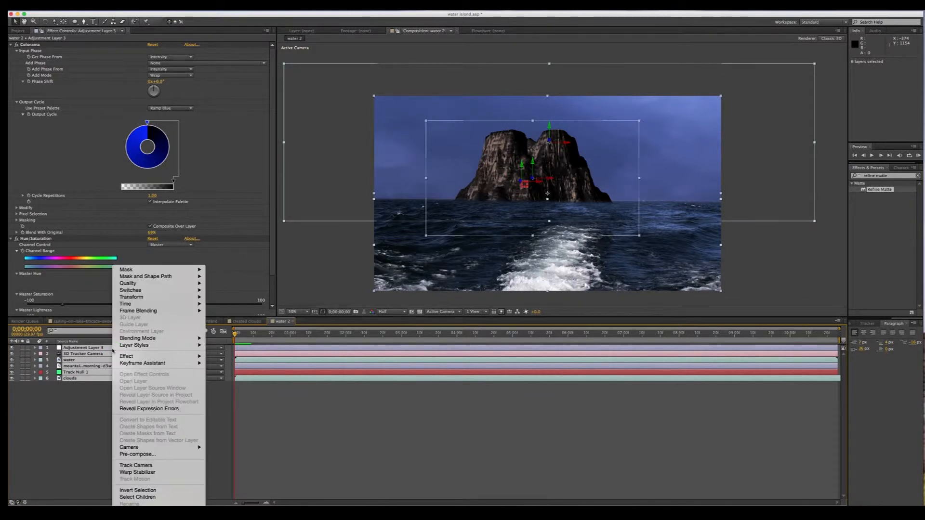
{"action": "left_click", "coordinate": [129, 455]}
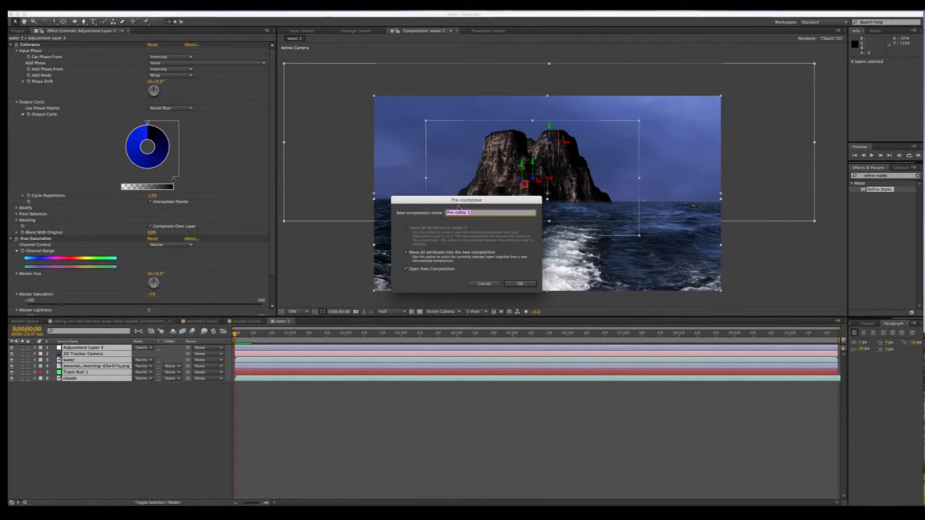
{"action": "type", "text": "e"}
{"action": "left_click", "coordinate": [520, 283]}
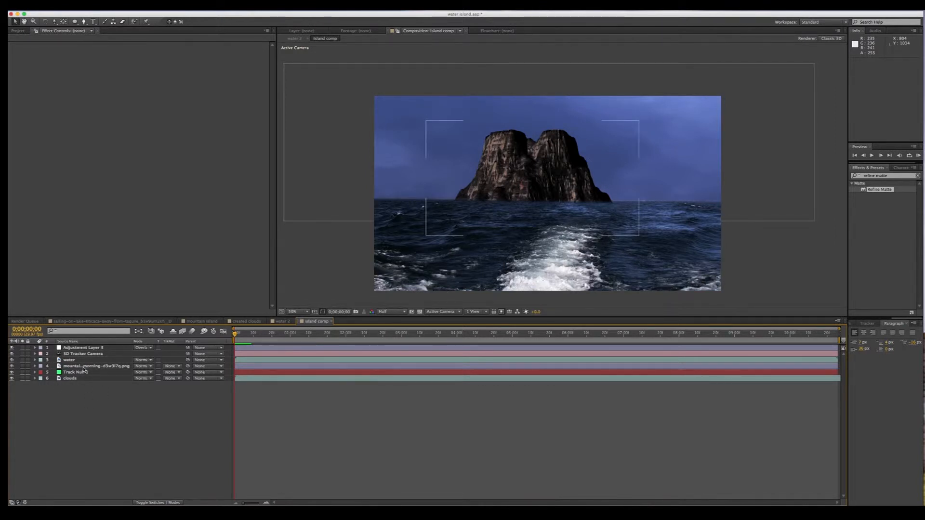
- Review the other open compositions and preview the pre-composed island shot in the water 2 composition
{"action": "left_click", "coordinate": [194, 322]}
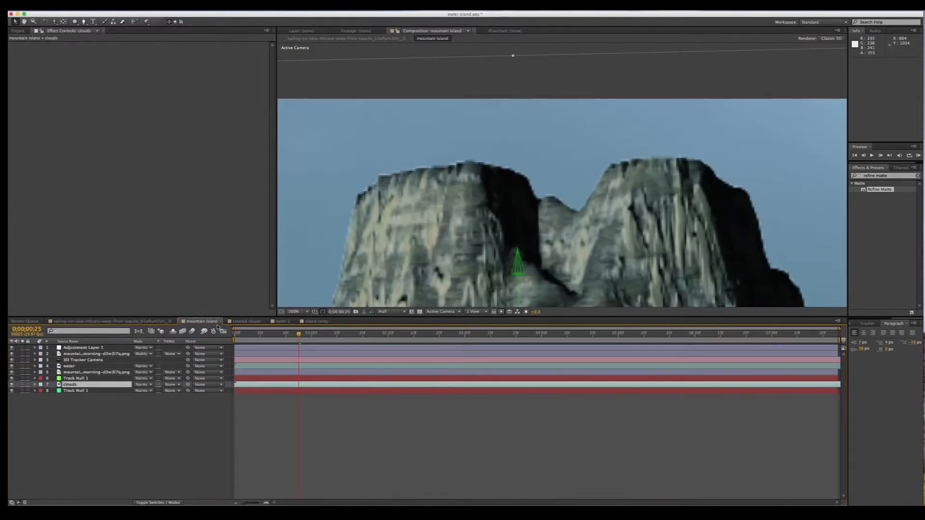
{"action": "left_click", "coordinate": [242, 321]}
{"action": "left_click", "coordinate": [282, 321]}
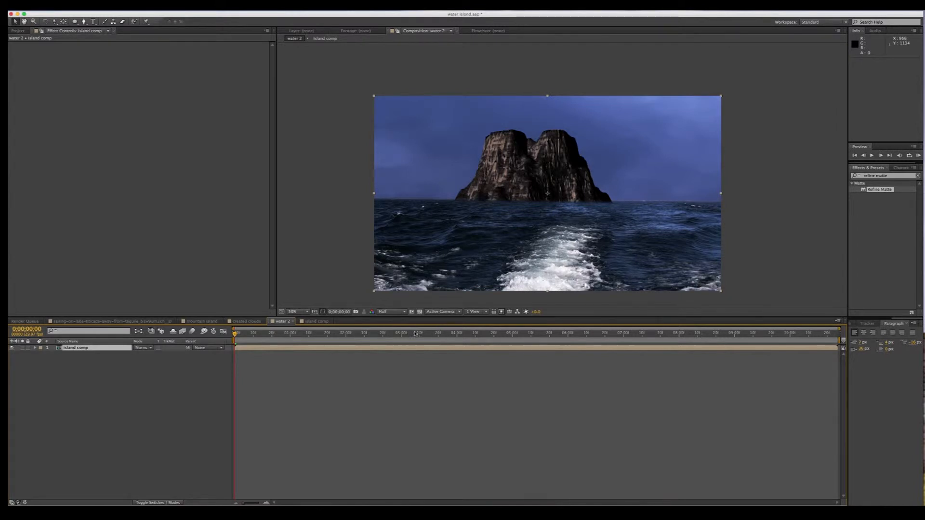
{"action": "left_click_drag", "start_coordinate": [236, 335], "coordinate": [169, 328]}
{"action": "key", "text": "space"}
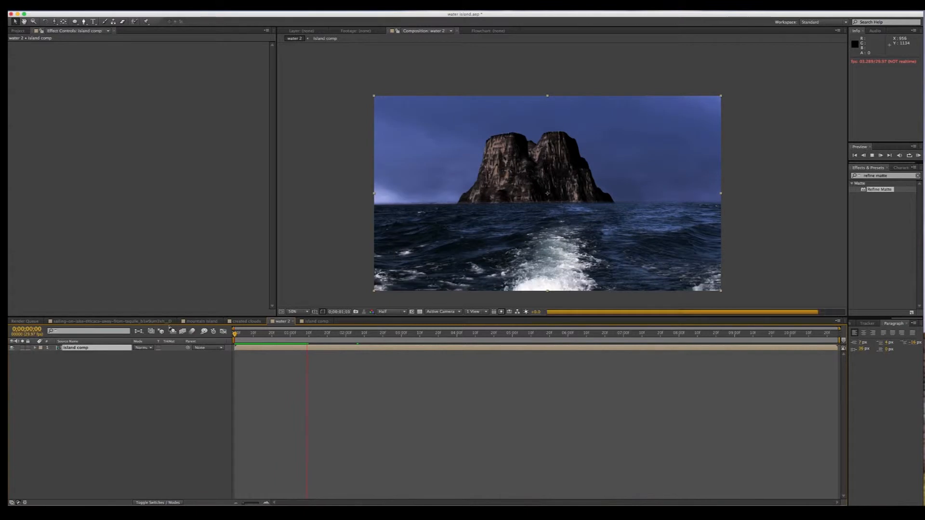
{"action": "key", "text": "space"}
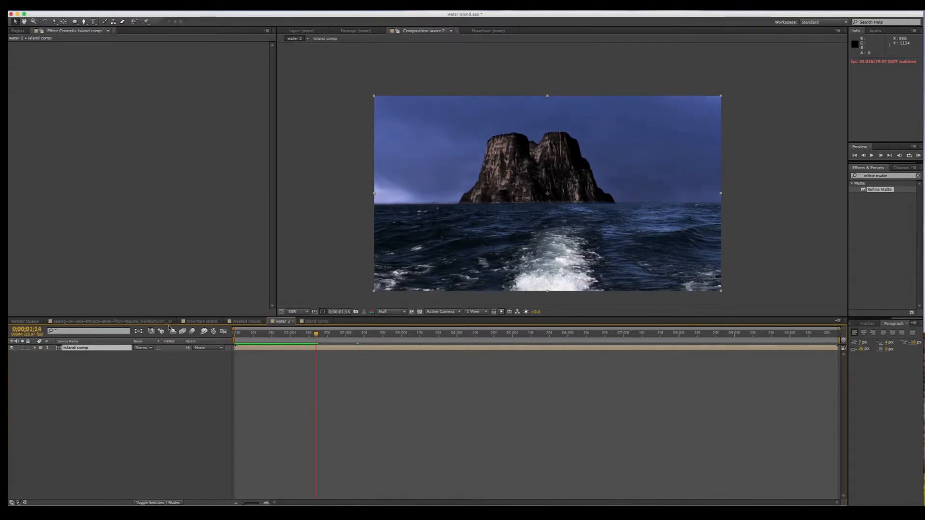
{"action": "left_click", "coordinate": [316, 321]}
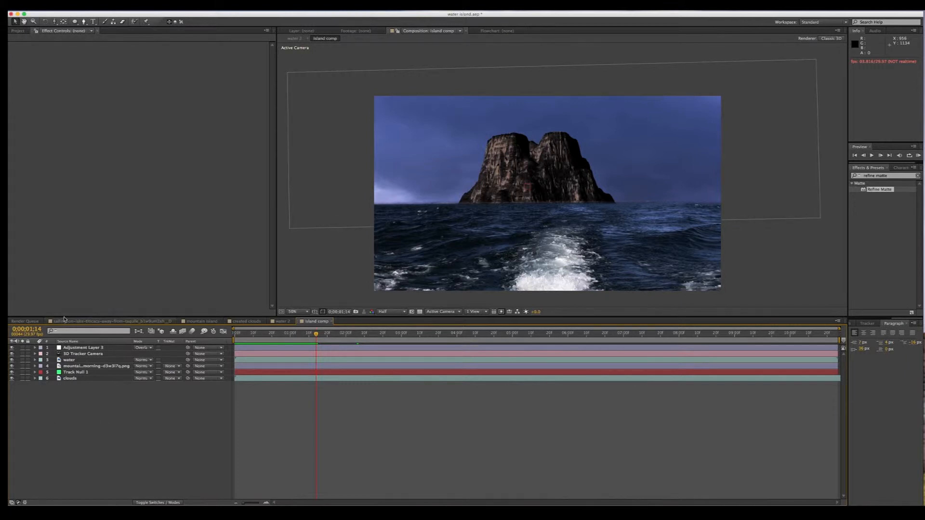
{"action": "left_click", "coordinate": [282, 321]}
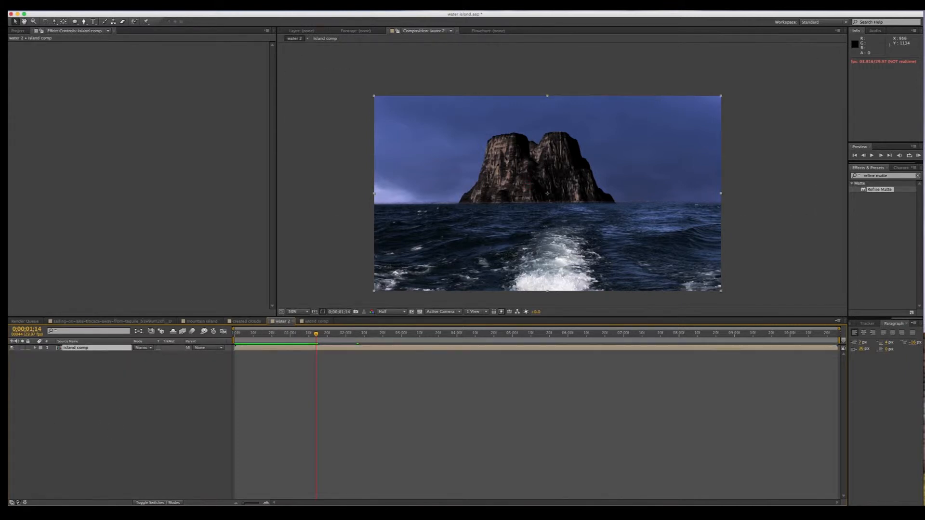
- Preview the start of the island shot in the water 2 composition from the first frame
{"action": "key", "text": "KP_0"}
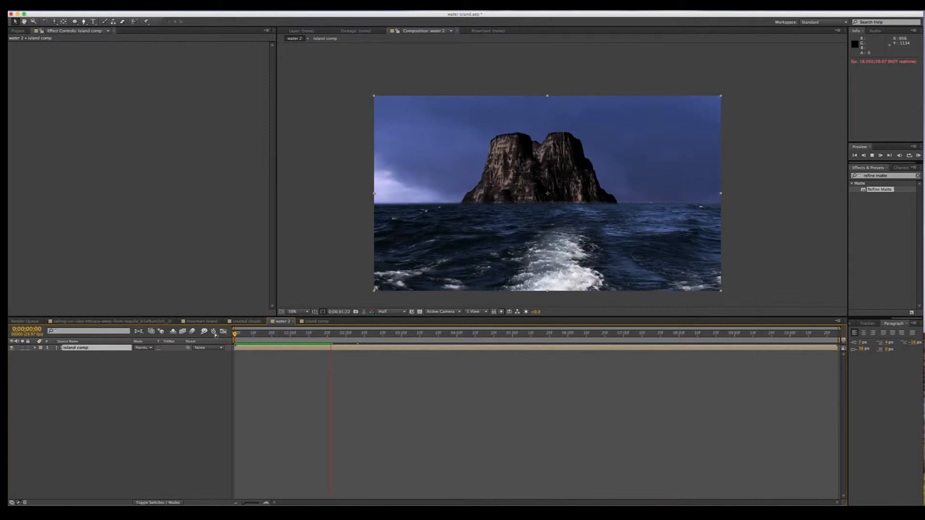
{"action": "key", "text": "space"}
- In the project containing island comp, replace the clouds footage item with the file cloudy sky.mp4 from the Desktop
{"action": "left_click", "coordinate": [314, 321]}
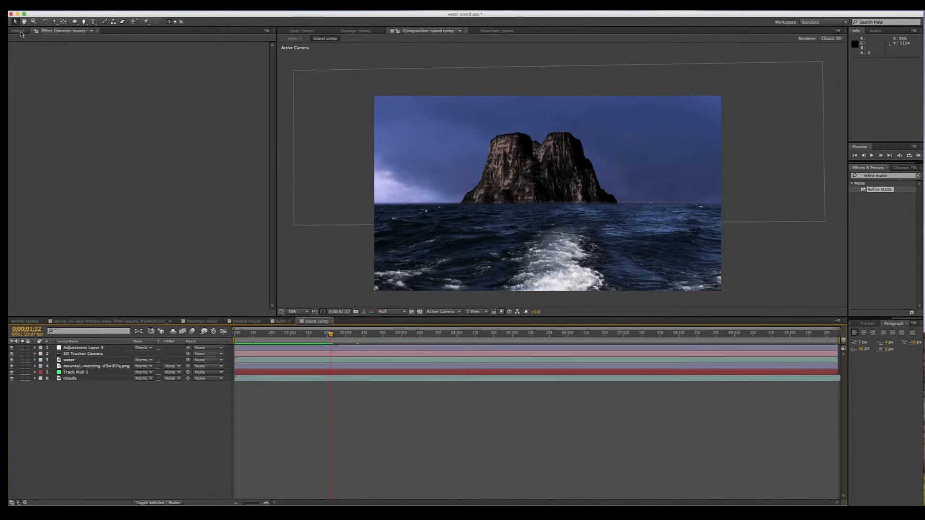
{"action": "left_click", "coordinate": [20, 31]}
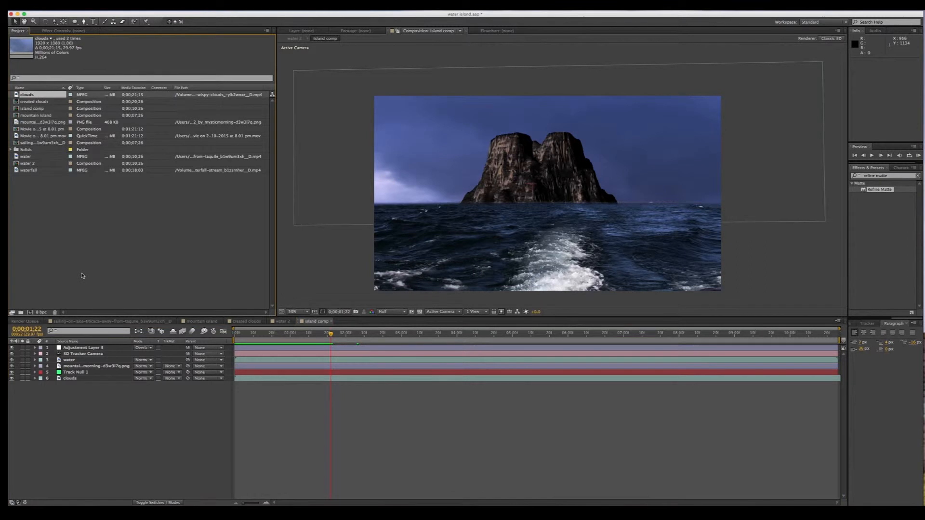
{"action": "right_click", "coordinate": [30, 96]}
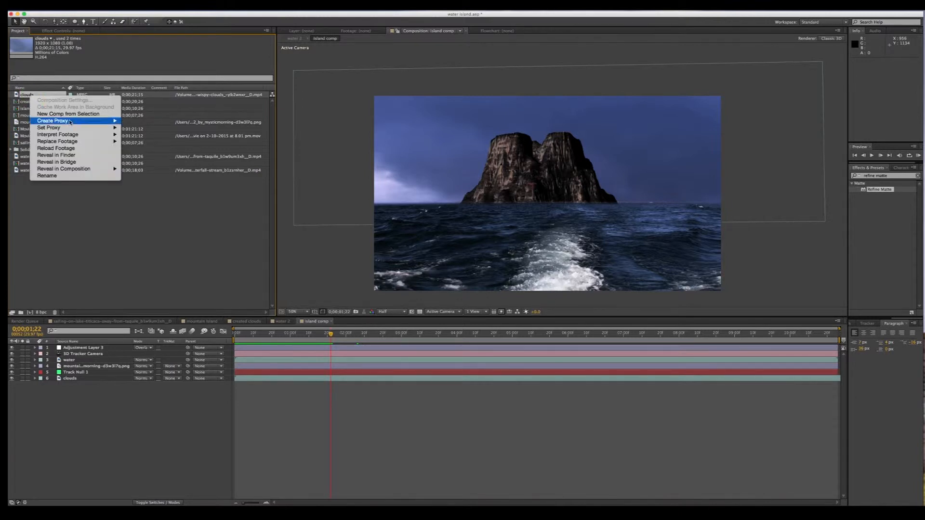
{"action": "mouse_move", "coordinate": [68, 144]}
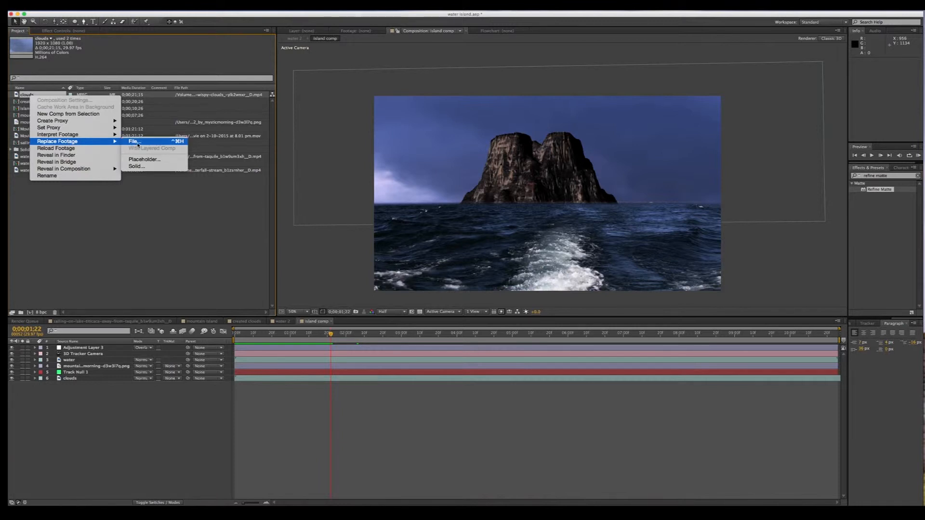
{"action": "left_click", "coordinate": [137, 143]}
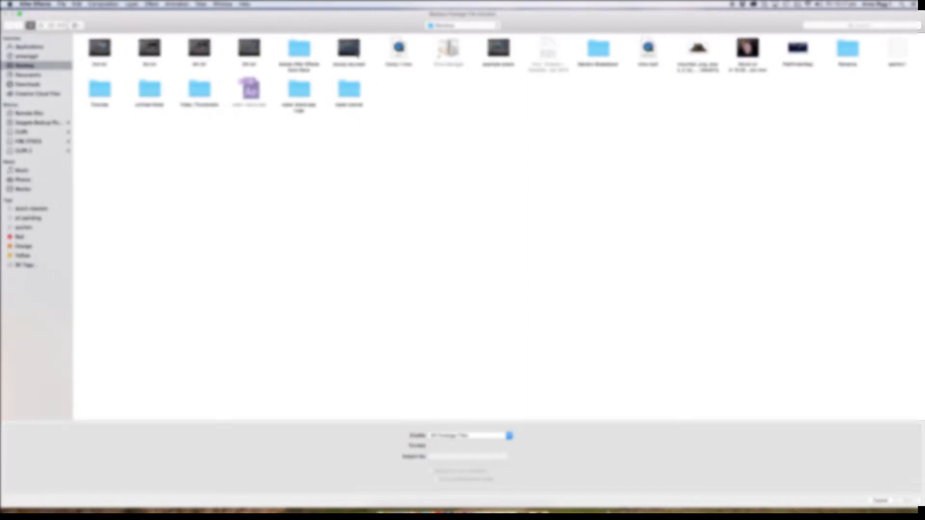
{"action": "left_click", "coordinate": [349, 49]}
{"action": "left_click", "coordinate": [908, 502]}
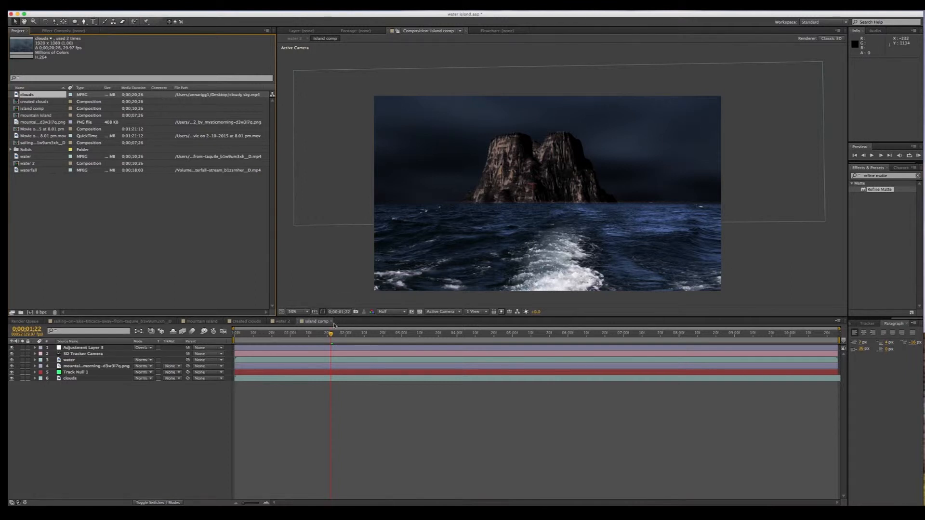
- Preview the shot with the replaced sky, first in island comp from 0;00;02;11 and in water 2 up to 0;00;05;08
{"action": "left_click_drag", "start_coordinate": [331, 335], "coordinate": [365, 334]}
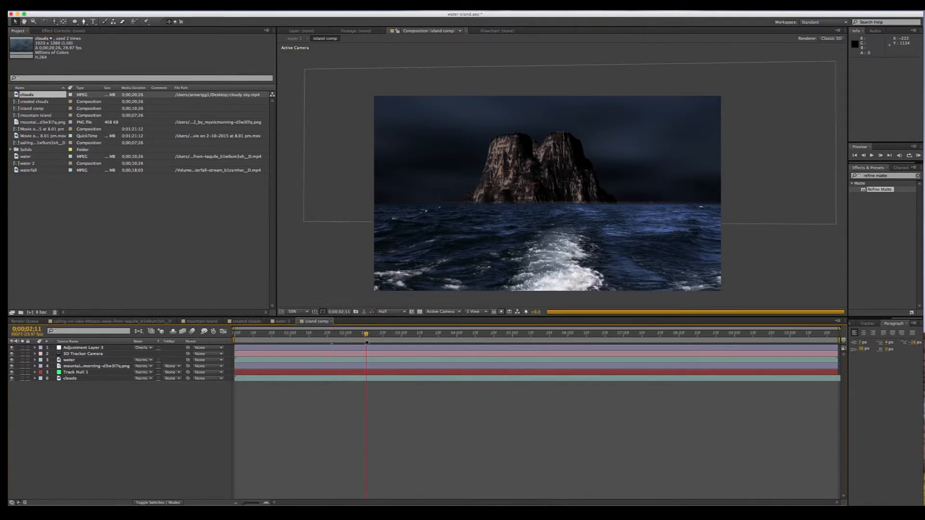
{"action": "key", "text": "space"}
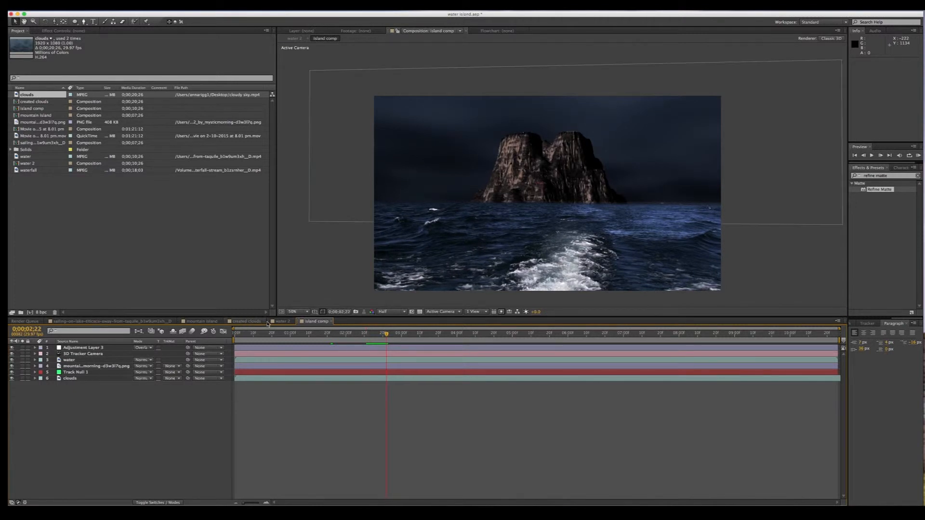
{"action": "left_click", "coordinate": [282, 321]}
{"action": "key", "text": "space"}
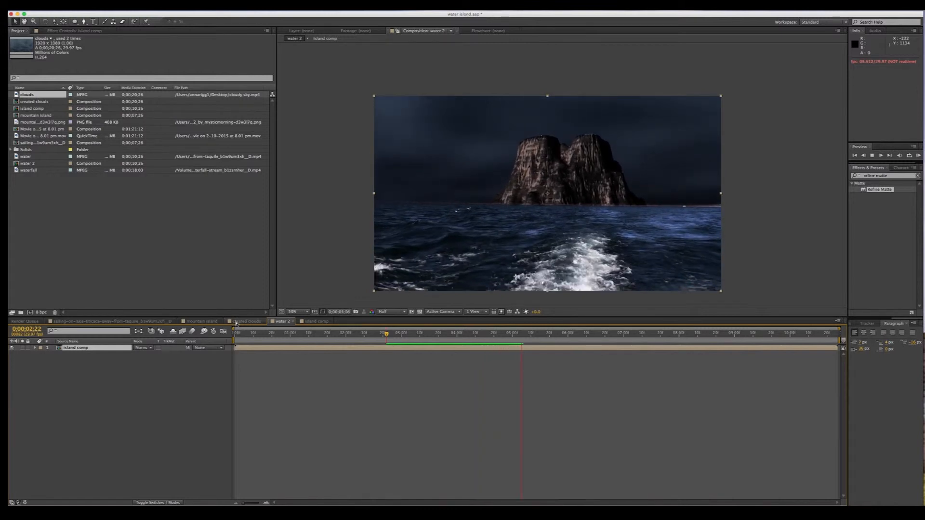
{"action": "key", "text": "space"}
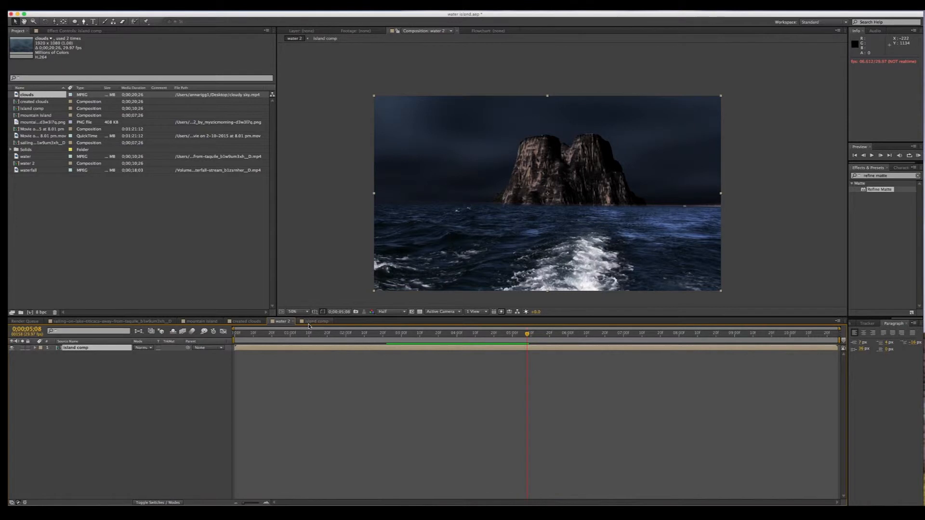
- Apply Levels to the clouds layer in island comp and set Input Black 7, Input White 239, Gamma 1.28 and Output Black 14
{"action": "left_click", "coordinate": [308, 323]}
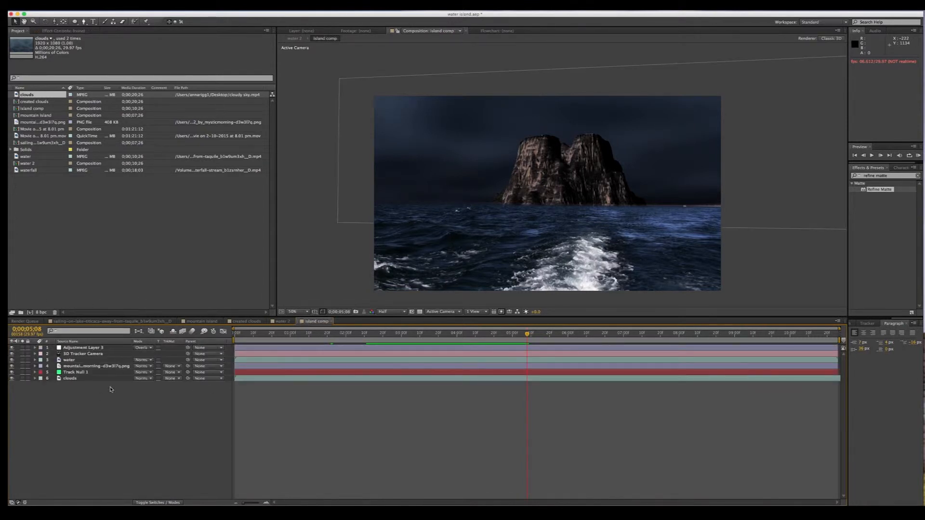
{"action": "left_click", "coordinate": [76, 380]}
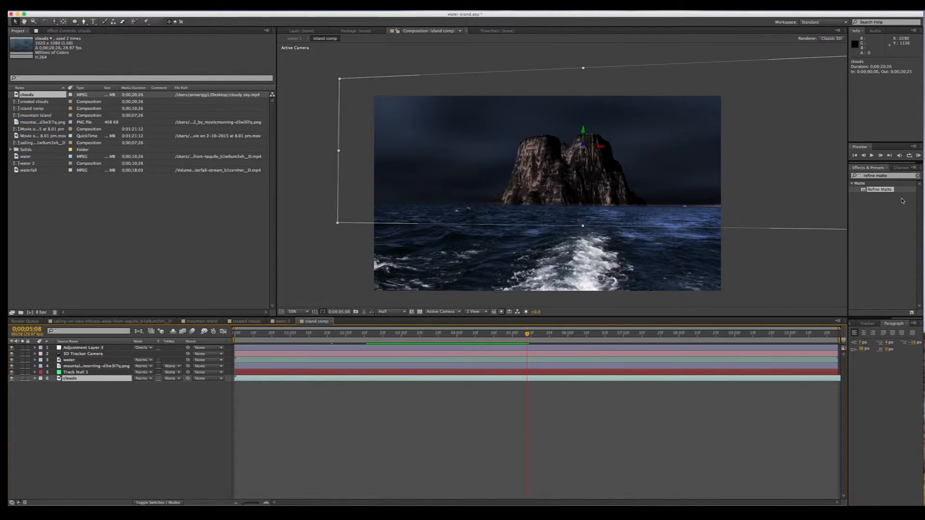
{"action": "left_click_drag", "start_coordinate": [895, 176], "coordinate": [851, 174]}
{"action": "type", "text": "levels"}
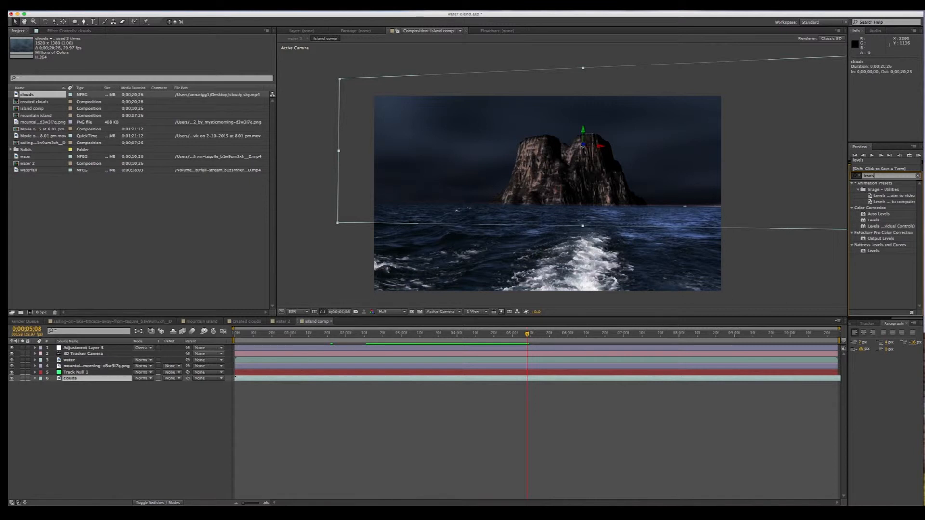
{"action": "key", "text": "Return"}
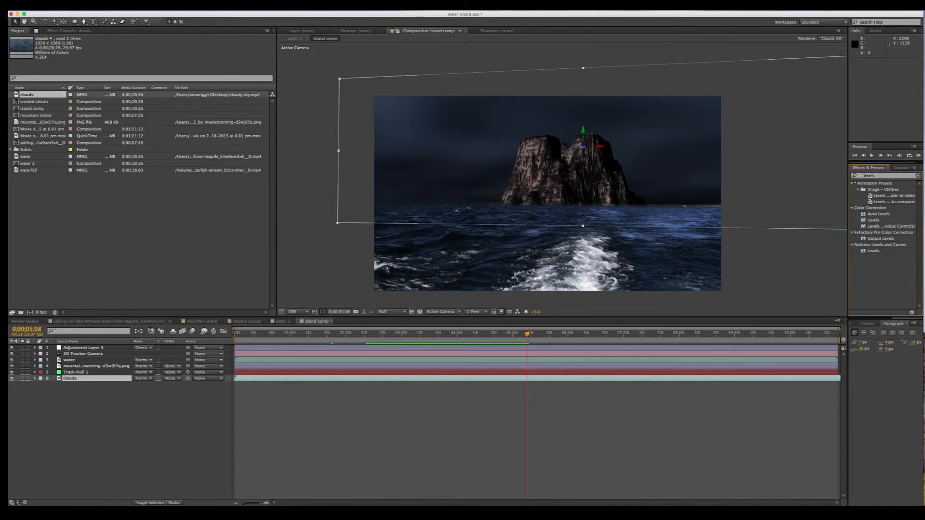
{"action": "left_click_drag", "start_coordinate": [873, 220], "coordinate": [85, 379]}
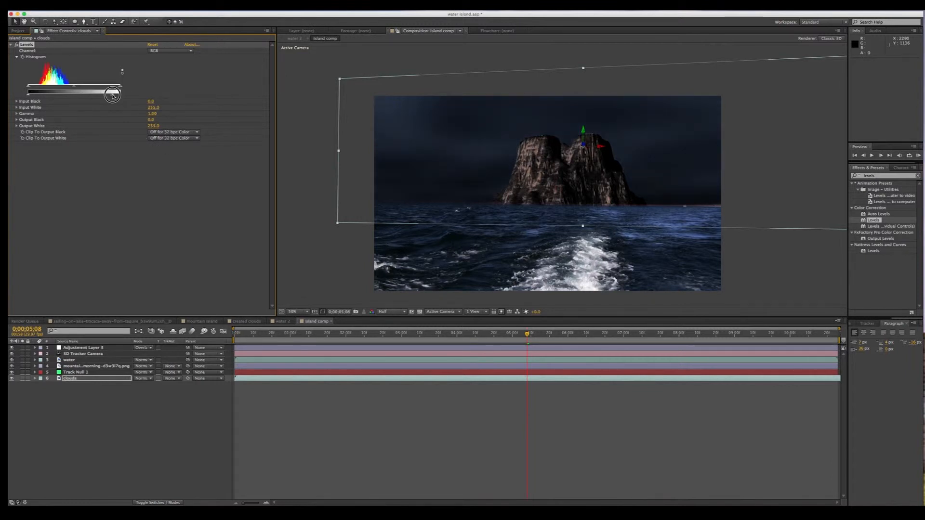
{"action": "left_click_drag", "start_coordinate": [28, 95], "coordinate": [114, 87]}
{"action": "left_click_drag", "start_coordinate": [28, 88], "coordinate": [31, 87]}
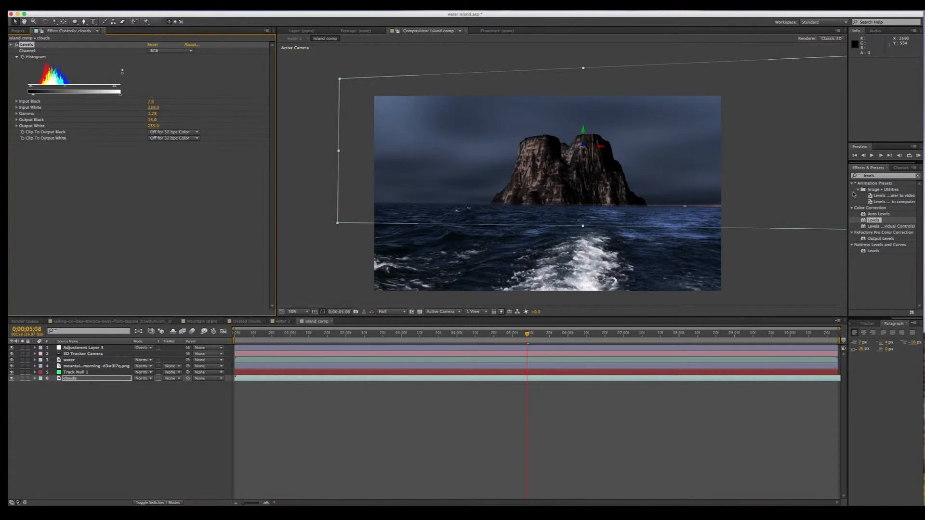
- Search the effects library for "curves"
{"action": "left_click_drag", "start_coordinate": [881, 176], "coordinate": [818, 172]}
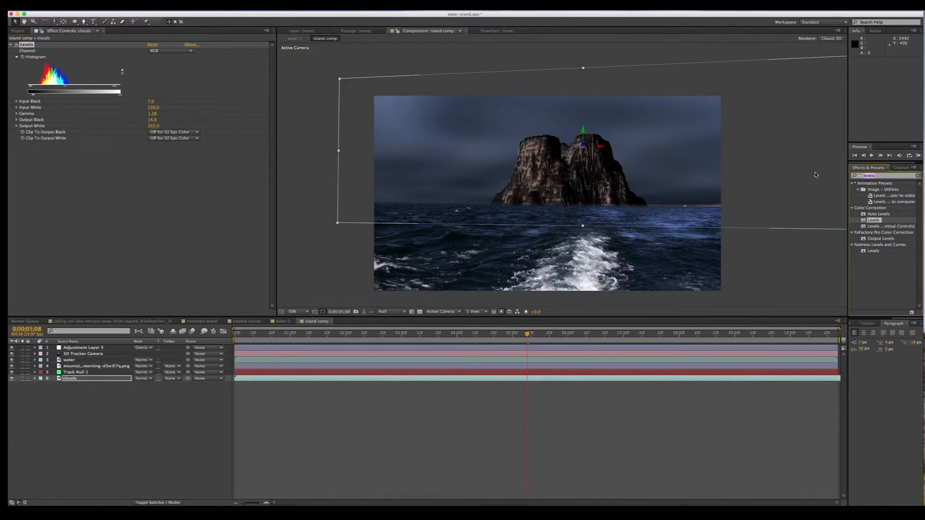
{"action": "type", "text": "curvess"}
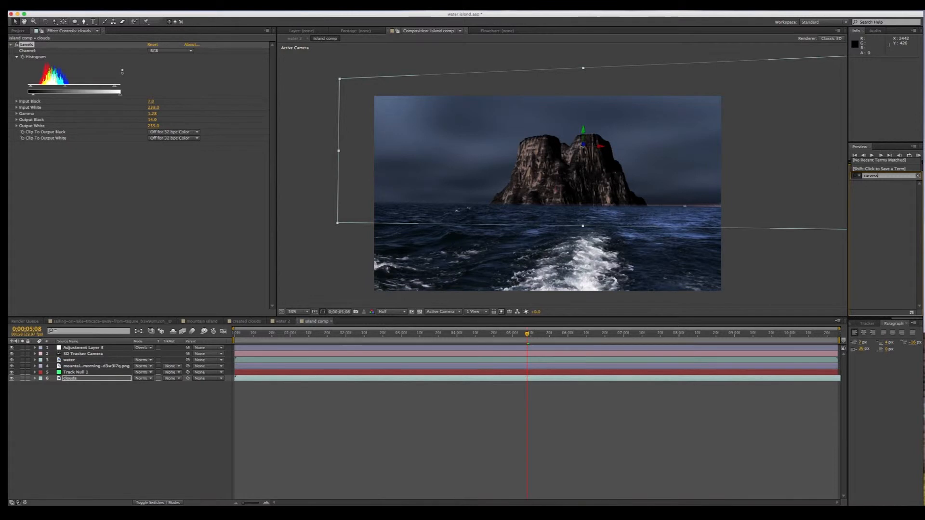
{"action": "key", "text": "BackSpace"}
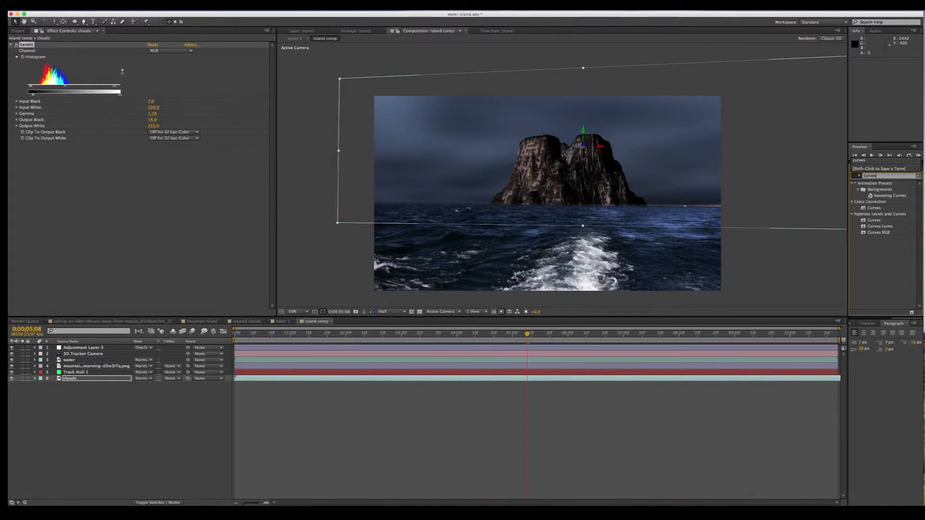
{"action": "left_click", "coordinate": [875, 220]}
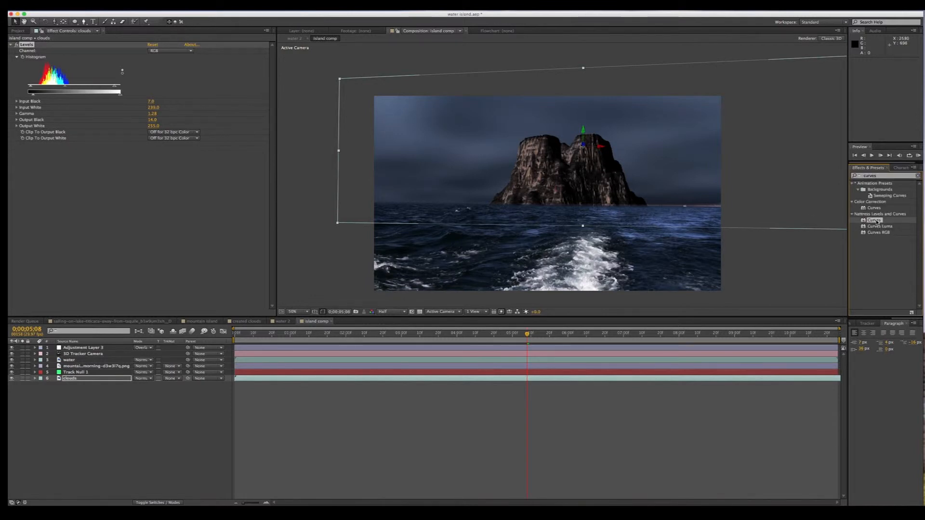
{"action": "left_click_drag", "start_coordinate": [876, 207], "coordinate": [566, 181]}
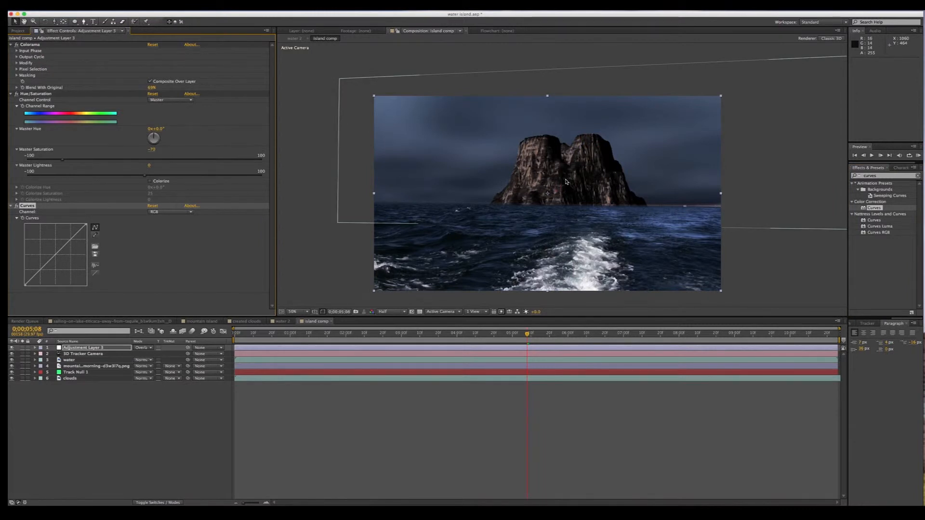
{"action": "left_click", "coordinate": [80, 6]}
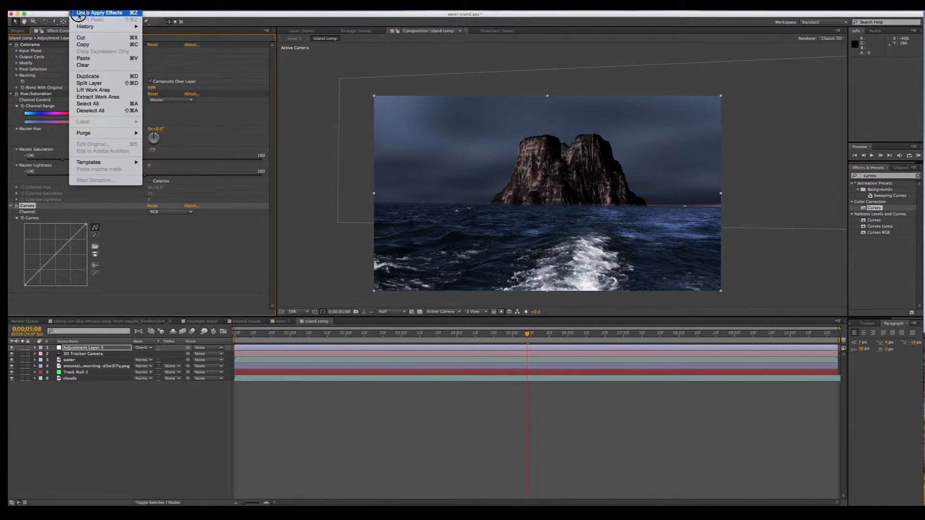
{"action": "left_click", "coordinate": [79, 13]}
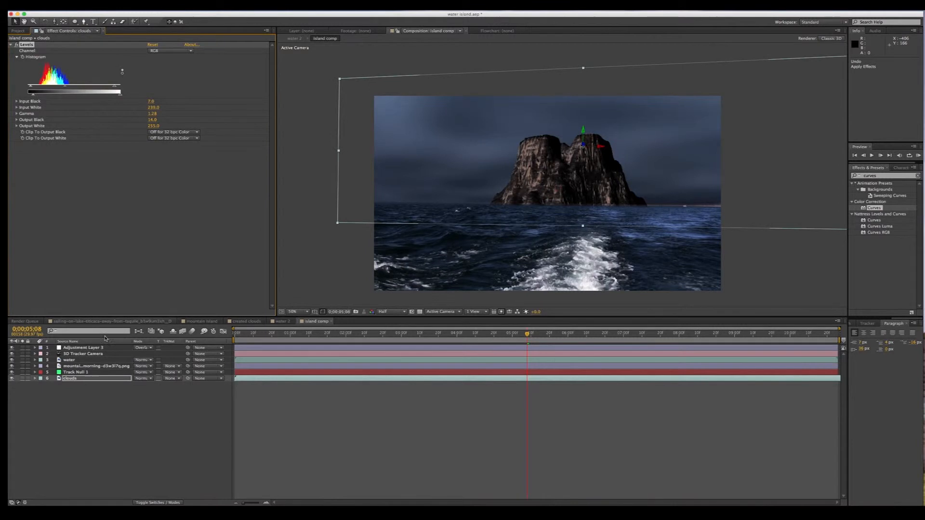
- Apply the Color Correction Curves effect to the clouds layer and raise the midpoint of its RGB curve slightly
{"action": "left_click", "coordinate": [89, 378]}
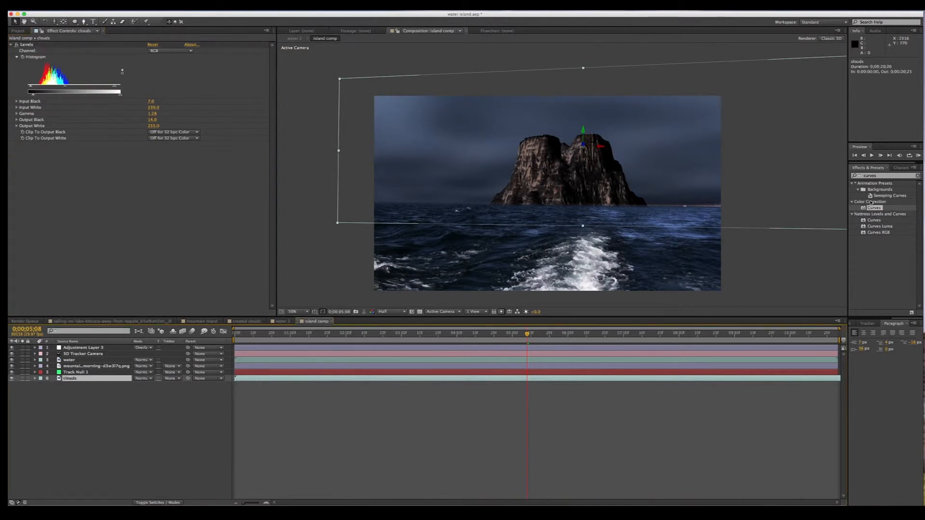
{"action": "left_click_drag", "start_coordinate": [870, 208], "coordinate": [80, 379]}
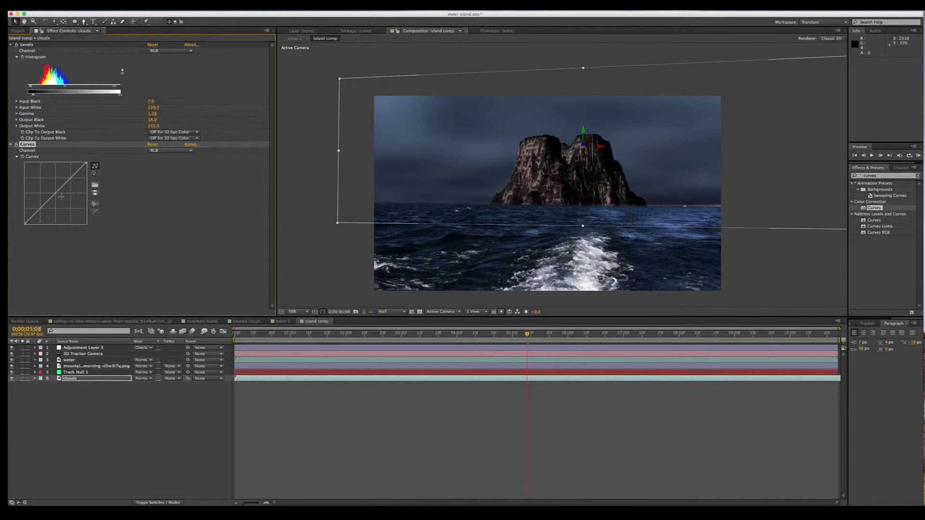
{"action": "left_click_drag", "start_coordinate": [56, 194], "coordinate": [54, 192]}
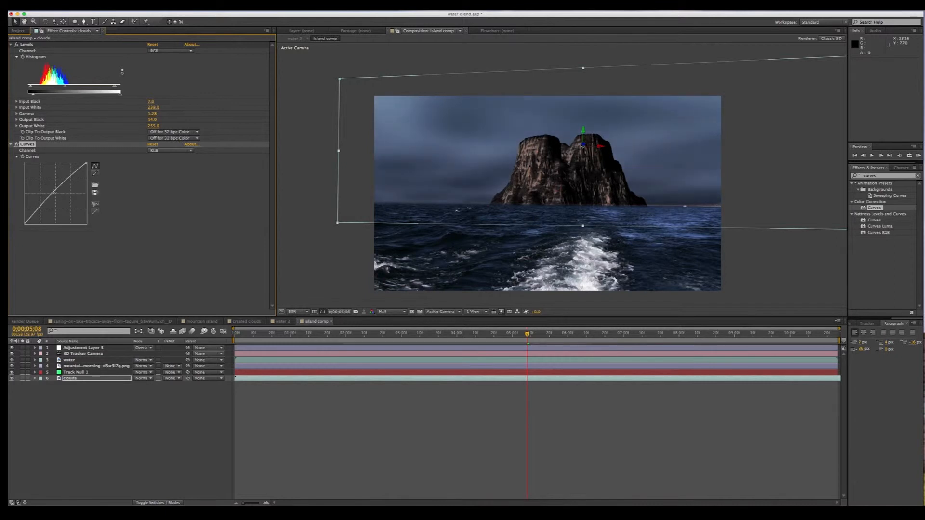
- Raise the midpoints of the Green and Blue channel curves on the clouds layer, lifting Blue more than Green
{"action": "left_click", "coordinate": [191, 151]}
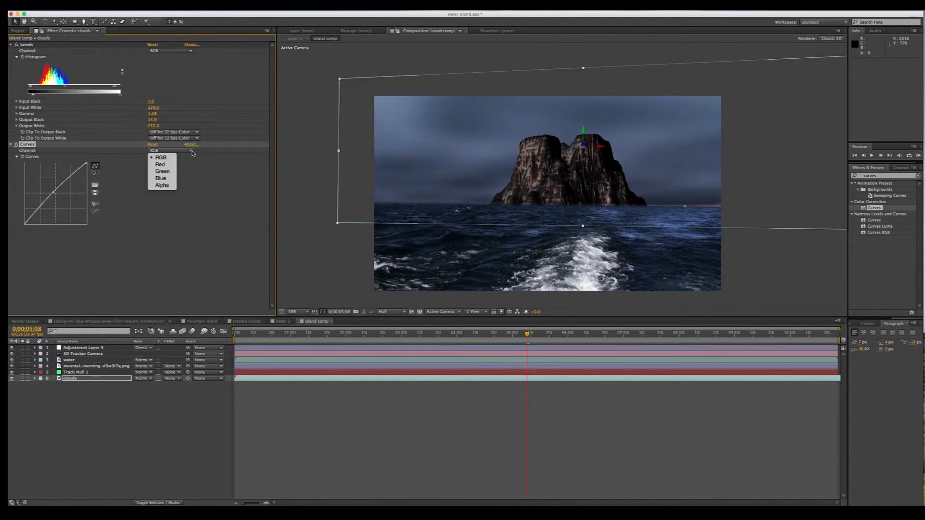
{"action": "left_click", "coordinate": [162, 172]}
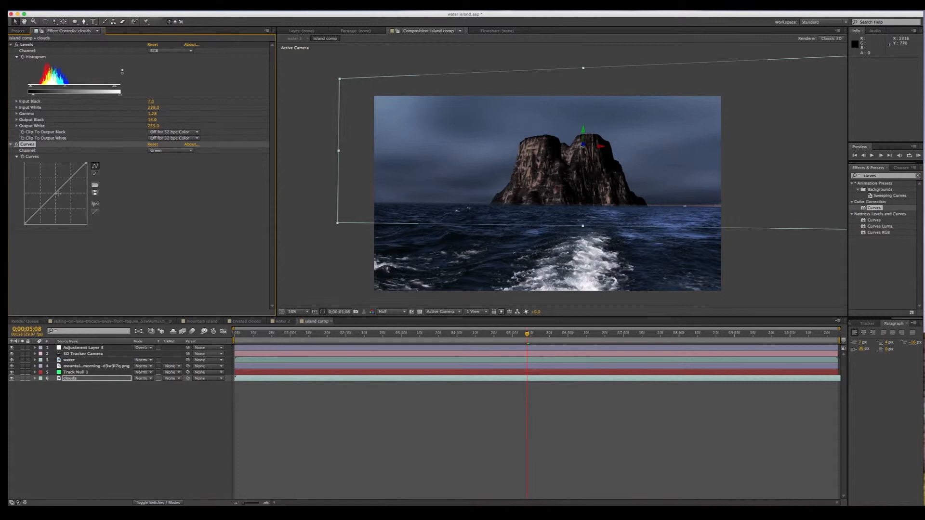
{"action": "left_click_drag", "start_coordinate": [57, 193], "coordinate": [56, 192]}
{"action": "left_click", "coordinate": [188, 151]}
{"action": "left_click", "coordinate": [161, 179]}
{"action": "left_click_drag", "start_coordinate": [56, 193], "coordinate": [53, 191]}
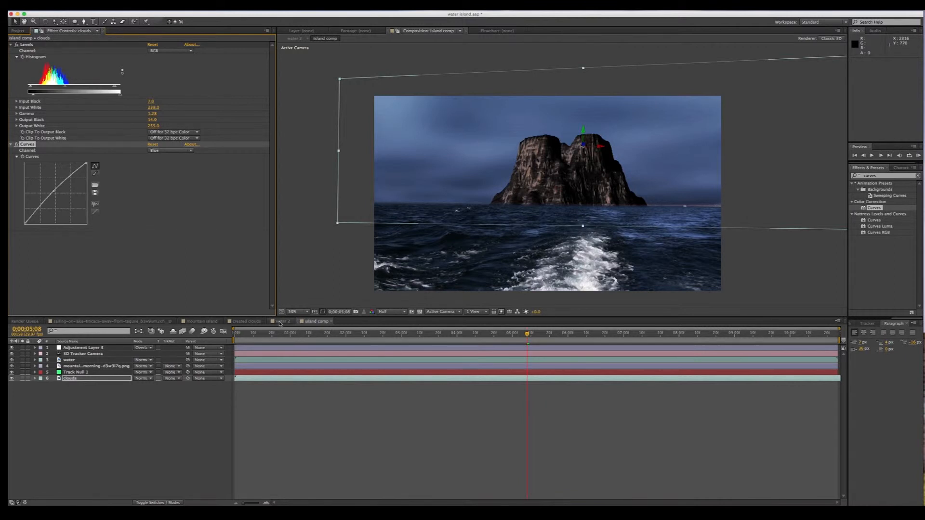
- Preview the graded island shot in the water 2 composition from the beginning and return to the first frame
{"action": "left_click", "coordinate": [280, 321]}
{"action": "key", "text": "Home"}
{"action": "key", "text": "space"}
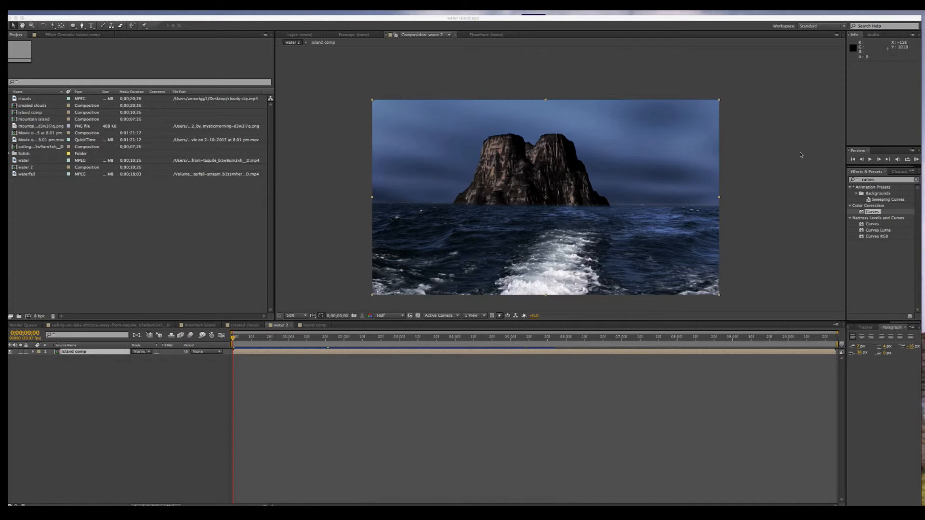
{"action": "left_click", "coordinate": [233, 340]}
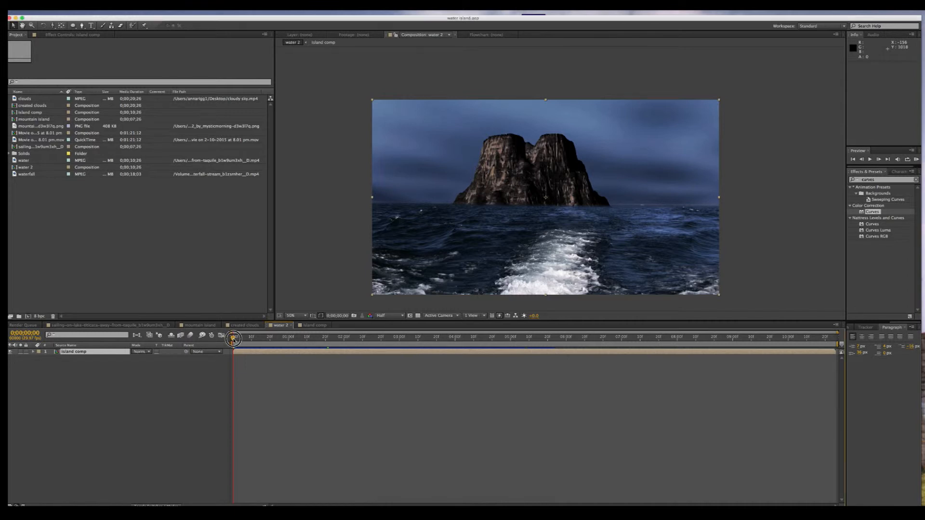
- Search the effects library for "tracker" and apply 3D Camera Tracker to the island comp layer
{"action": "left_click", "coordinate": [879, 180]}
{"action": "left_click_drag", "start_coordinate": [879, 180], "coordinate": [849, 179]}
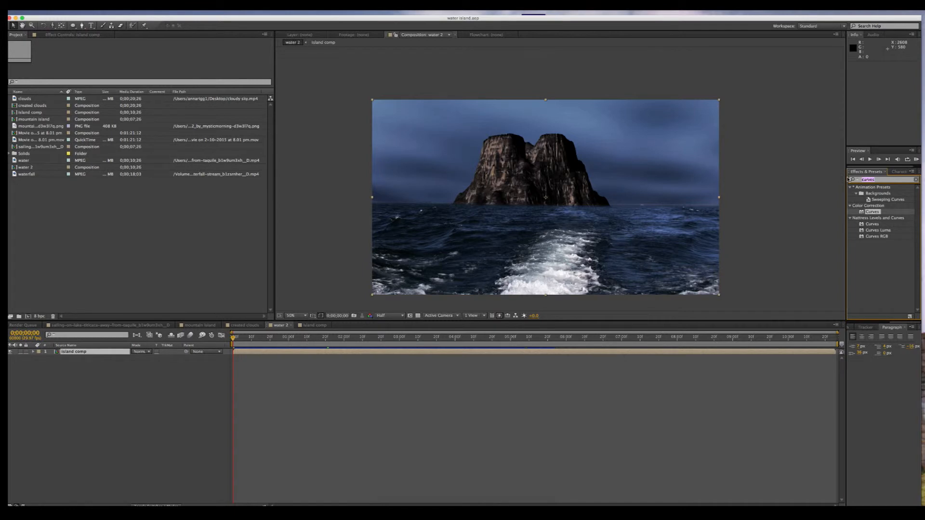
{"action": "type", "text": "3d"}
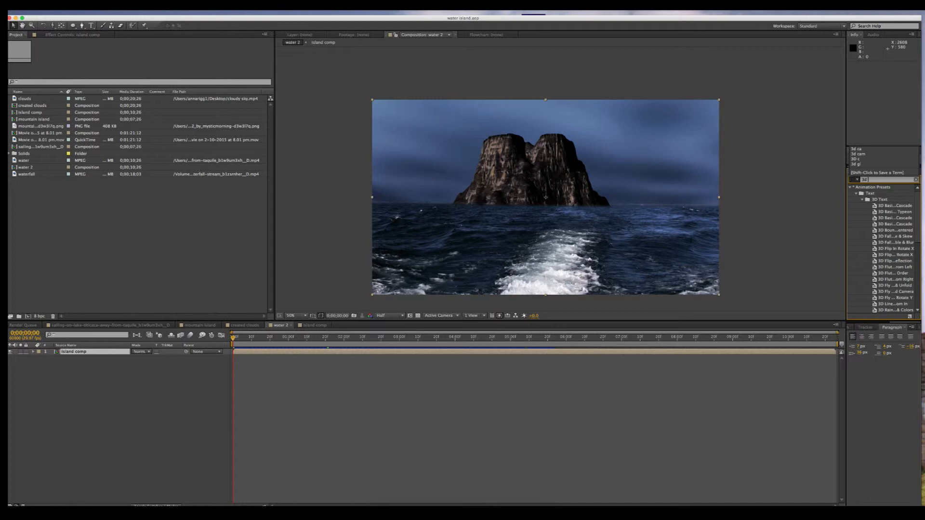
{"action": "type", "text": "tf"}
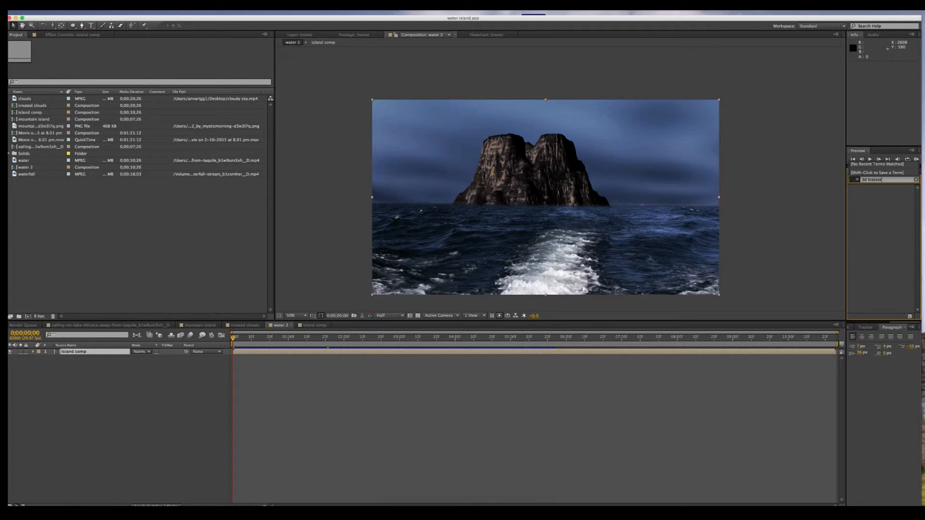
{"action": "type", "text": "a"}
{"action": "key", "text": "BackSpace"}
{"action": "key", "text": "BackSpace"}
{"action": "key", "text": "BackSpace"}
{"action": "key", "text": "BackSpace"}
{"action": "key", "text": "BackSpace"}
{"action": "key", "text": "BackSpace"}
{"action": "type", "text": "trac"}
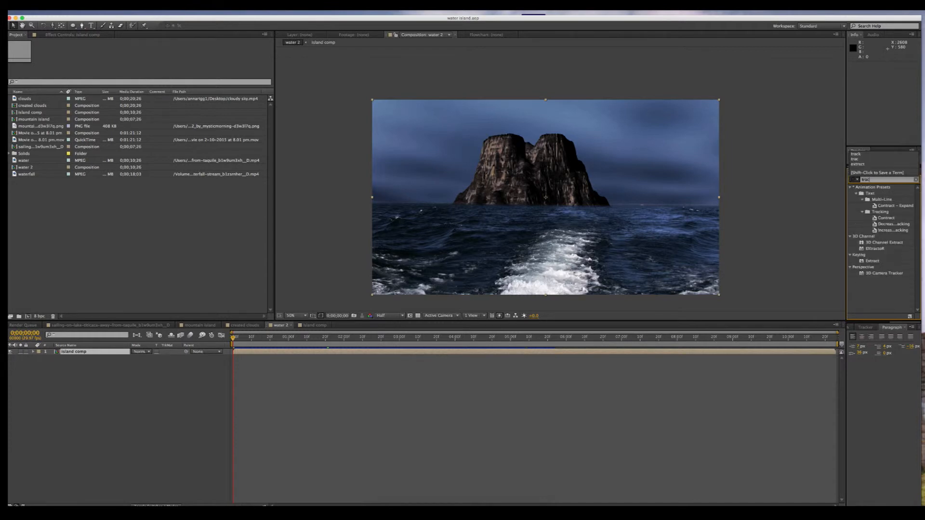
{"action": "type", "text": "ker"}
{"action": "left_click_drag", "start_coordinate": [877, 198], "coordinate": [533, 177]}
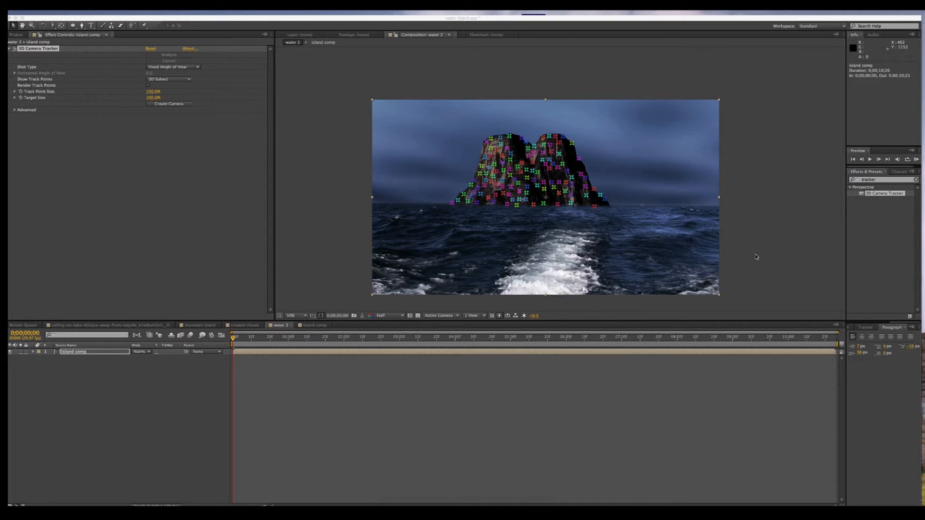
- Create a null and camera from the track point in the notch between the island's two peaks
{"action": "left_click", "coordinate": [89, 353]}
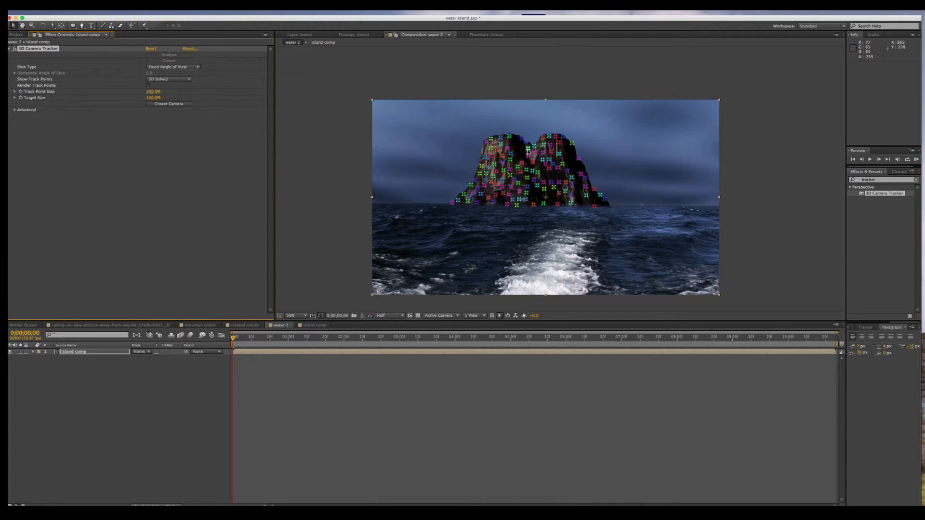
{"action": "right_click", "coordinate": [528, 152]}
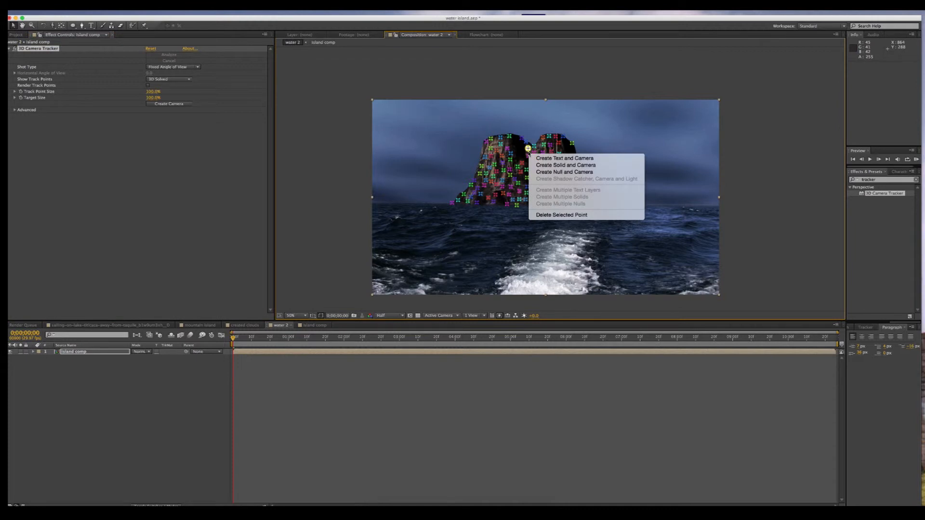
{"action": "left_click", "coordinate": [548, 173]}
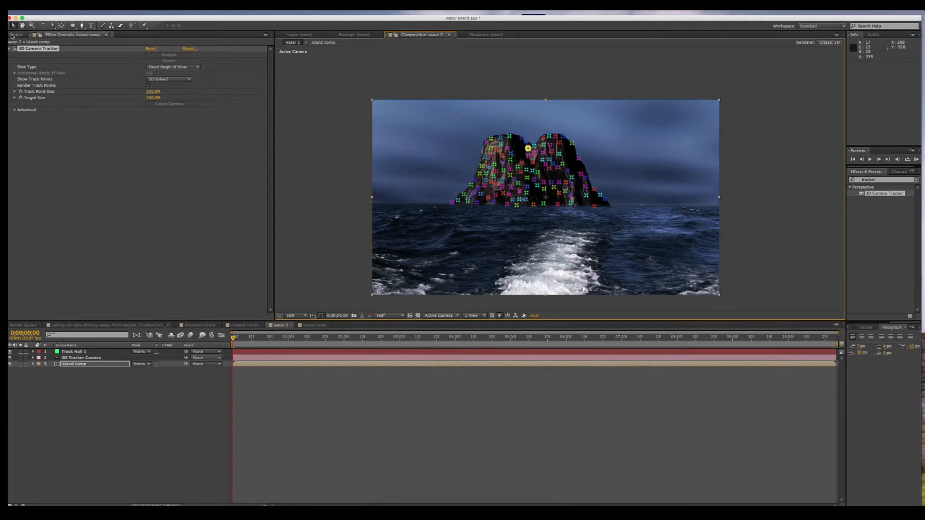
- Add the waterfall footage to the water 2 composition as the topmost layer, above Track Null 1
{"action": "left_click", "coordinate": [13, 35]}
{"action": "left_click", "coordinate": [15, 175]}
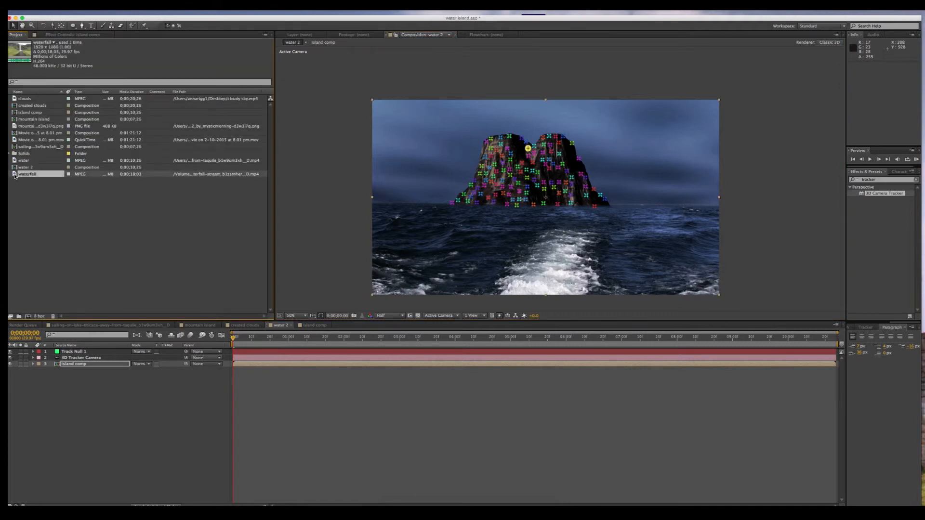
{"action": "left_click_drag", "start_coordinate": [15, 177], "coordinate": [545, 198]}
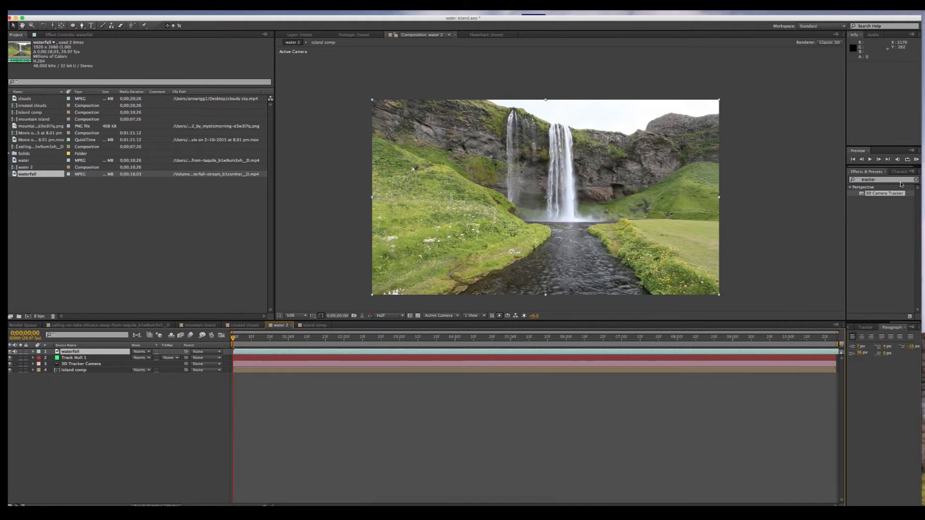
- Draw a closed Pen tool mask around the large waterfall and its splash at the base on the waterfall layer
{"action": "left_click_drag", "start_coordinate": [82, 25], "coordinate": [109, 26]}
{"action": "left_click", "coordinate": [548, 122]}
{"action": "left_click", "coordinate": [555, 124]}
{"action": "left_click", "coordinate": [561, 124]}
{"action": "left_click", "coordinate": [569, 129]}
{"action": "left_click", "coordinate": [571, 135]}
{"action": "left_click", "coordinate": [571, 143]}
{"action": "left_click", "coordinate": [575, 159]}
{"action": "left_click", "coordinate": [574, 172]}
{"action": "left_click", "coordinate": [576, 184]}
{"action": "left_click", "coordinate": [575, 196]}
{"action": "left_click", "coordinate": [577, 208]}
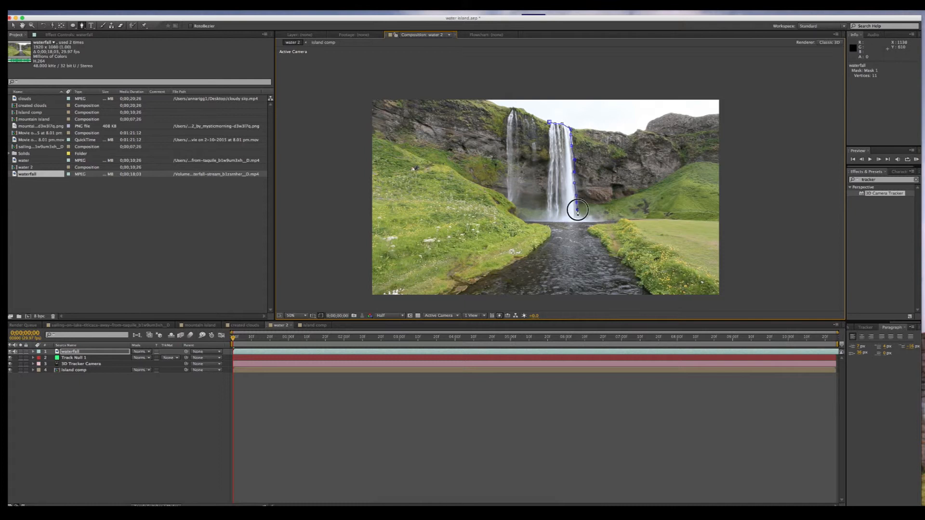
{"action": "left_click", "coordinate": [580, 214]}
{"action": "left_click", "coordinate": [587, 214]}
{"action": "left_click", "coordinate": [595, 216]}
{"action": "left_click", "coordinate": [601, 217]}
{"action": "left_click", "coordinate": [603, 218]}
{"action": "left_click", "coordinate": [607, 220]}
{"action": "left_click", "coordinate": [568, 222]}
{"action": "left_click", "coordinate": [556, 222]}
{"action": "left_click", "coordinate": [538, 222]}
{"action": "left_click", "coordinate": [529, 221]}
{"action": "left_click", "coordinate": [537, 216]}
{"action": "left_click", "coordinate": [547, 205]}
{"action": "left_click", "coordinate": [546, 195]}
{"action": "left_click", "coordinate": [548, 188]}
{"action": "left_click", "coordinate": [548, 180]}
{"action": "left_click", "coordinate": [548, 173]}
{"action": "left_click", "coordinate": [549, 166]}
{"action": "left_click", "coordinate": [549, 158]}
{"action": "left_click", "coordinate": [550, 152]}
{"action": "left_click", "coordinate": [550, 144]}
{"action": "left_click", "coordinate": [551, 137]}
{"action": "left_click", "coordinate": [550, 129]}
{"action": "left_click", "coordinate": [549, 123]}
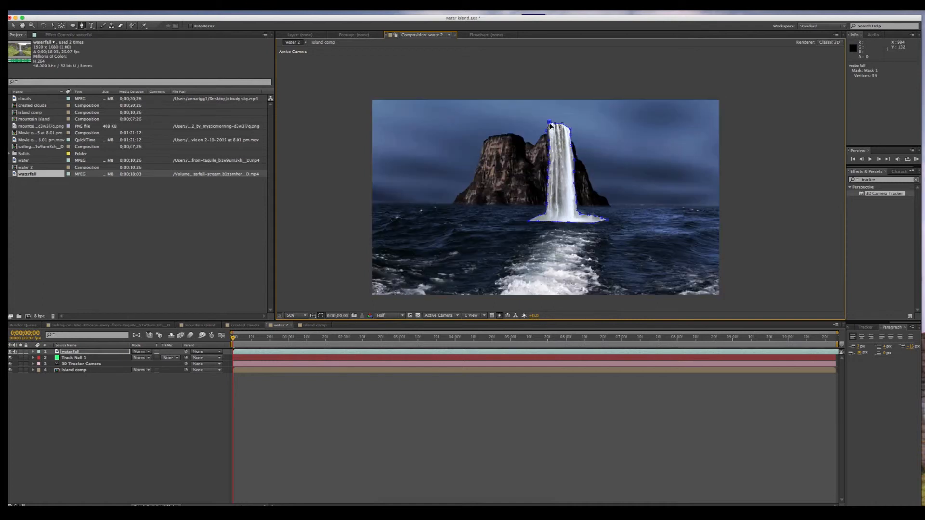
- Move the masked waterfall into the notch between the island's peaks, at about position 806, 622
{"action": "left_click", "coordinate": [12, 25]}
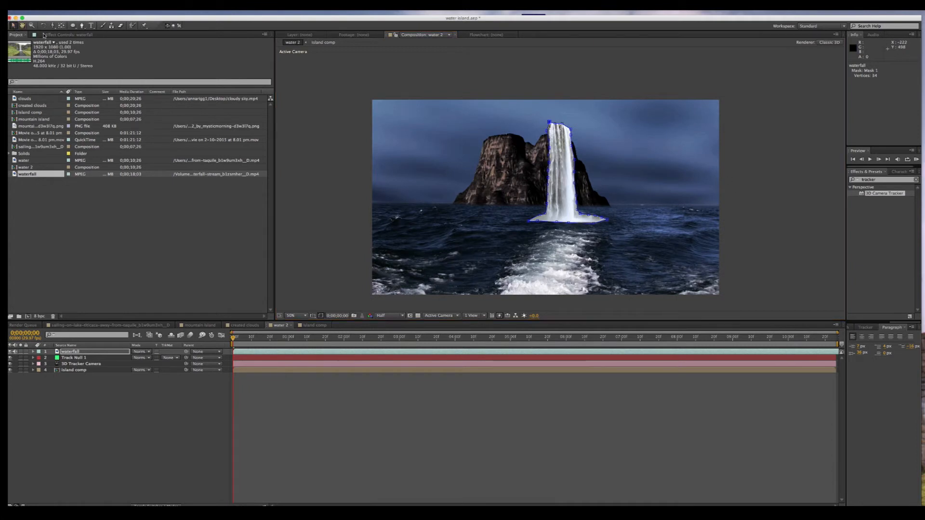
{"action": "mouse_move", "coordinate": [562, 140]}
{"action": "left_mouse_down"}
{"action": "mouse_move", "coordinate": [549, 149]}
{"action": "mouse_move", "coordinate": [564, 137]}
{"action": "left_mouse_up"}
{"action": "left_click", "coordinate": [74, 352]}
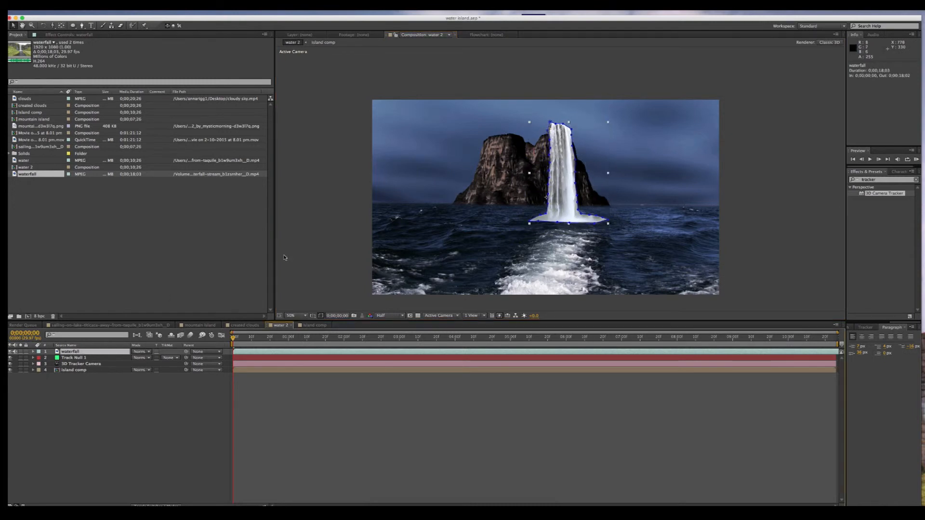
{"action": "left_click_drag", "start_coordinate": [553, 187], "coordinate": [534, 202]}
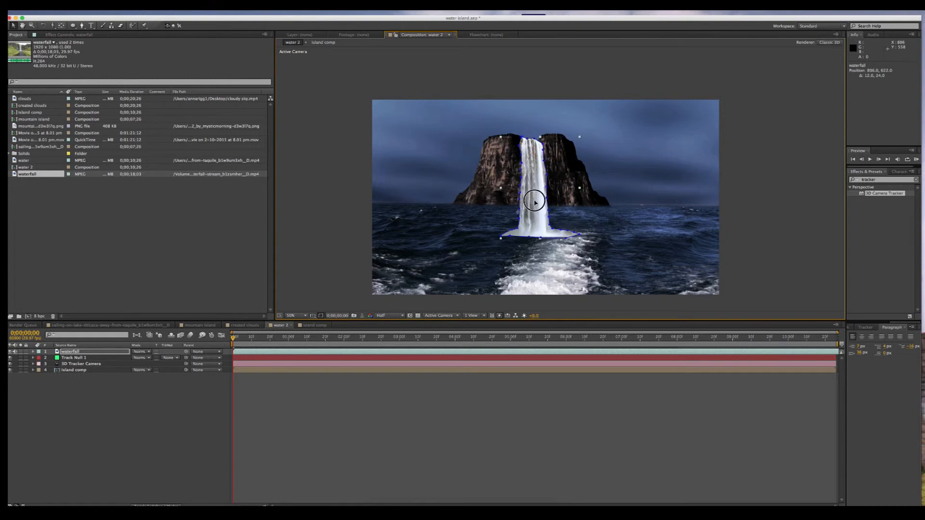
{"action": "left_click_drag", "start_coordinate": [540, 238], "coordinate": [540, 236]}
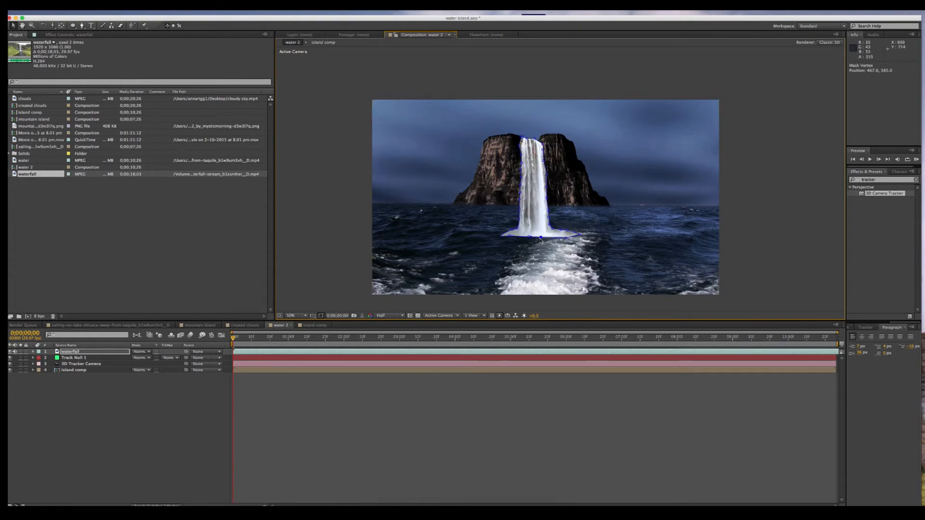
- Unlink the waterfall layer's scale proportions, squash its height to 63%, and reposition it to about 812, 510 so its base meets the waterline
{"action": "left_click", "coordinate": [33, 353]}
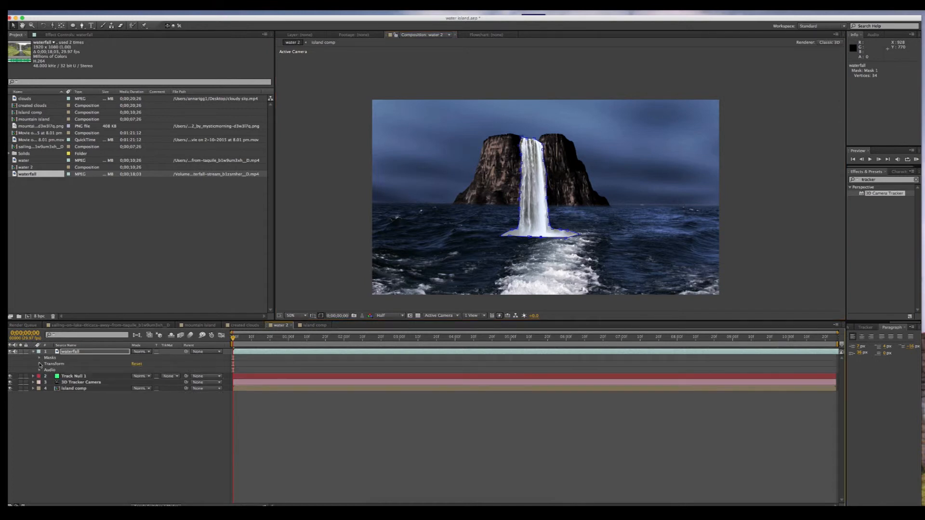
{"action": "left_click", "coordinate": [40, 365]}
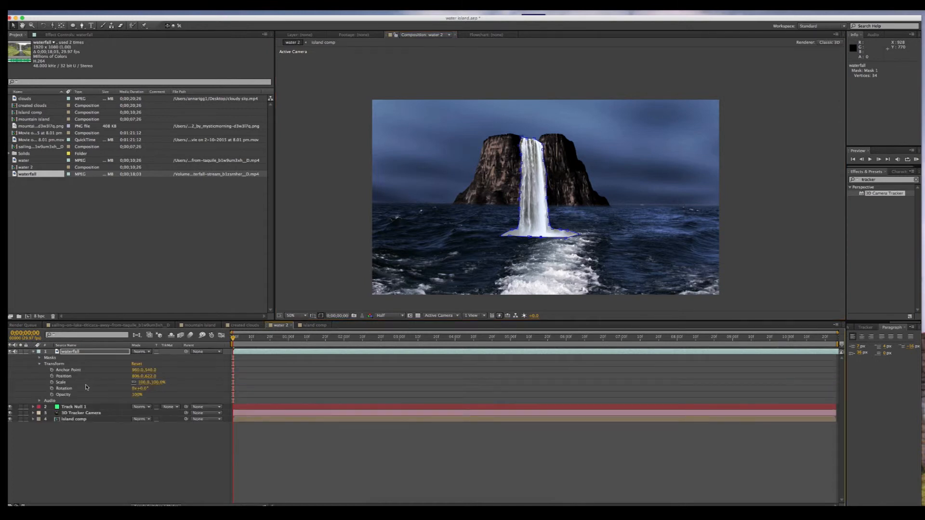
{"action": "left_click", "coordinate": [150, 383]}
{"action": "left_click_drag", "start_coordinate": [532, 196], "coordinate": [532, 183]}
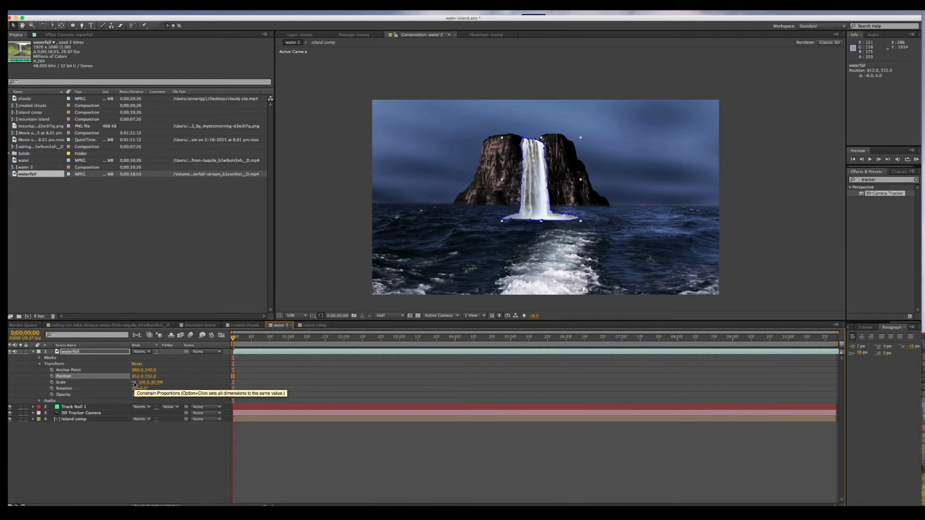
{"action": "left_click", "coordinate": [135, 383]}
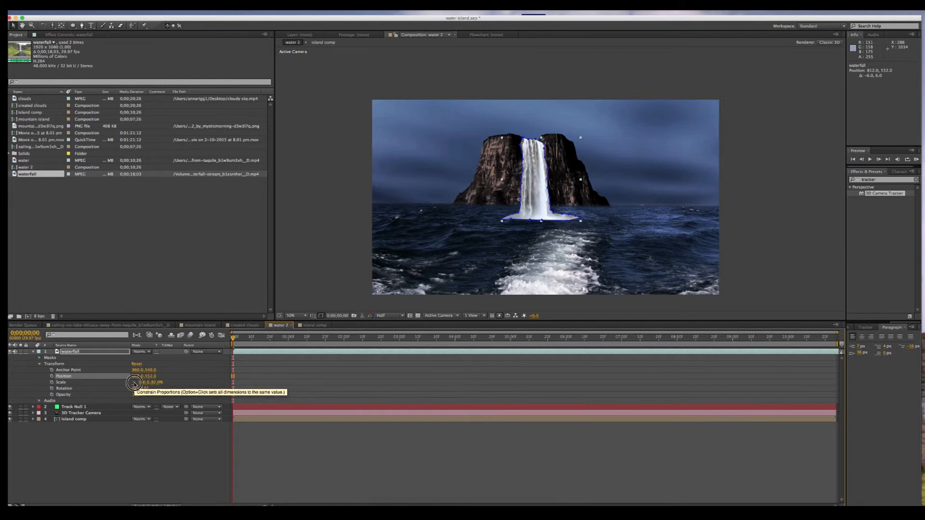
{"action": "left_click", "coordinate": [502, 221]}
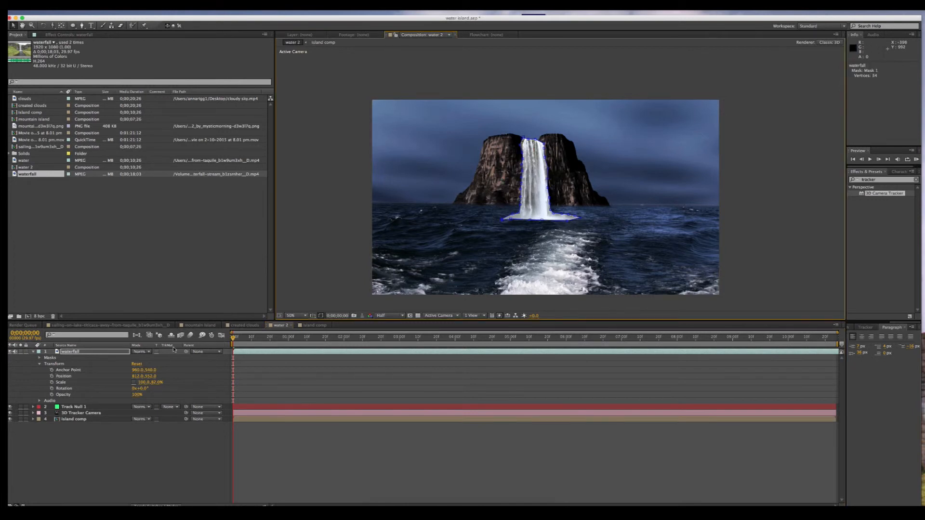
{"action": "left_click_drag", "start_coordinate": [155, 383], "coordinate": [150, 384]}
{"action": "left_click_drag", "start_coordinate": [538, 196], "coordinate": [537, 188]}
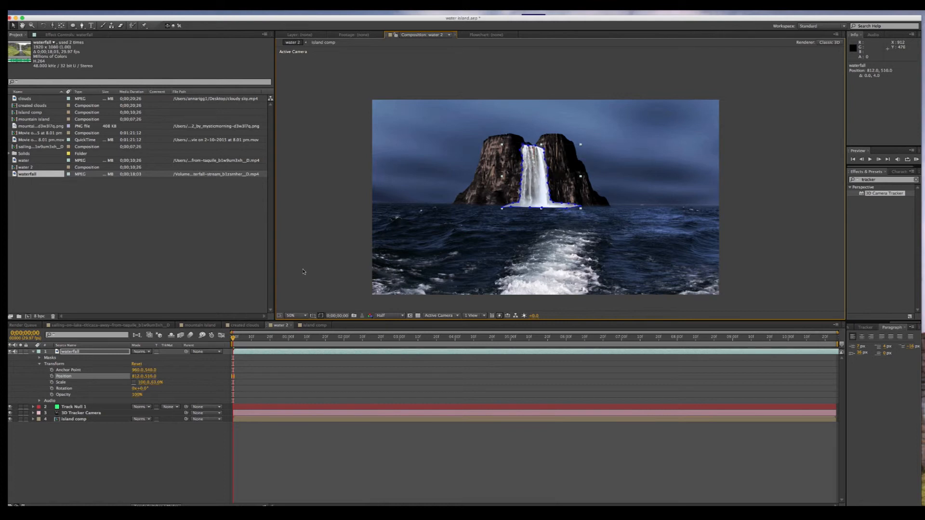
- Set the feather of the waterfall layer's Mask 1 to 27 pixels
{"action": "left_click", "coordinate": [40, 358]}
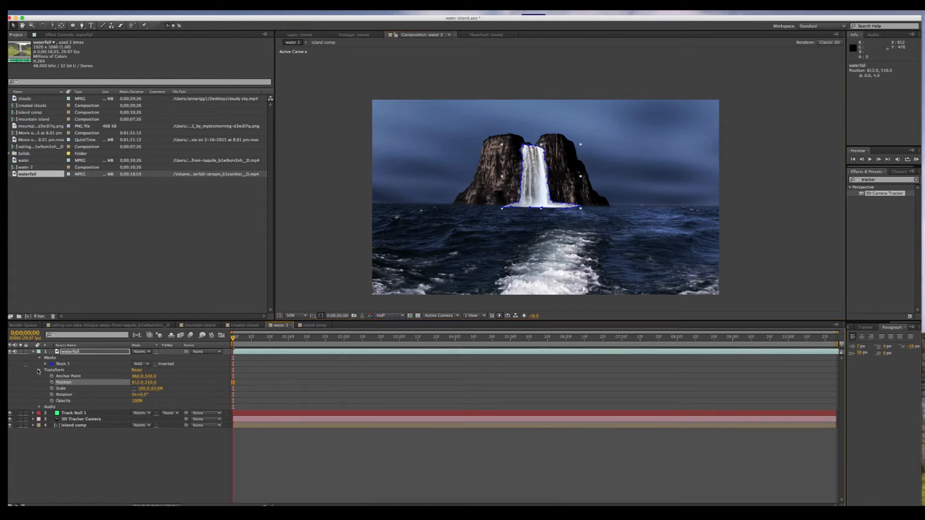
{"action": "left_click", "coordinate": [46, 365]}
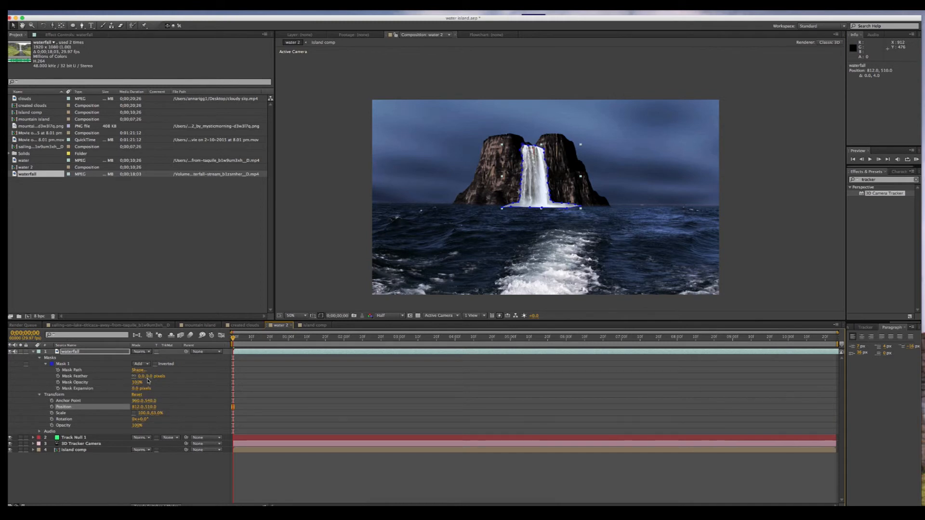
{"action": "left_click_drag", "start_coordinate": [150, 380], "coordinate": [159, 379]}
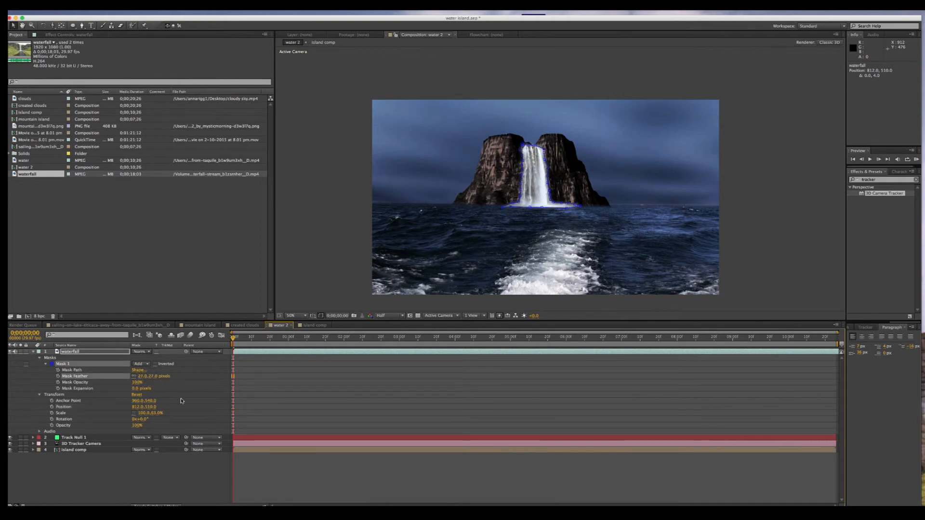
- Try the Overlay and Soft Light blending modes on the waterfall layer
{"action": "left_click", "coordinate": [147, 352]}
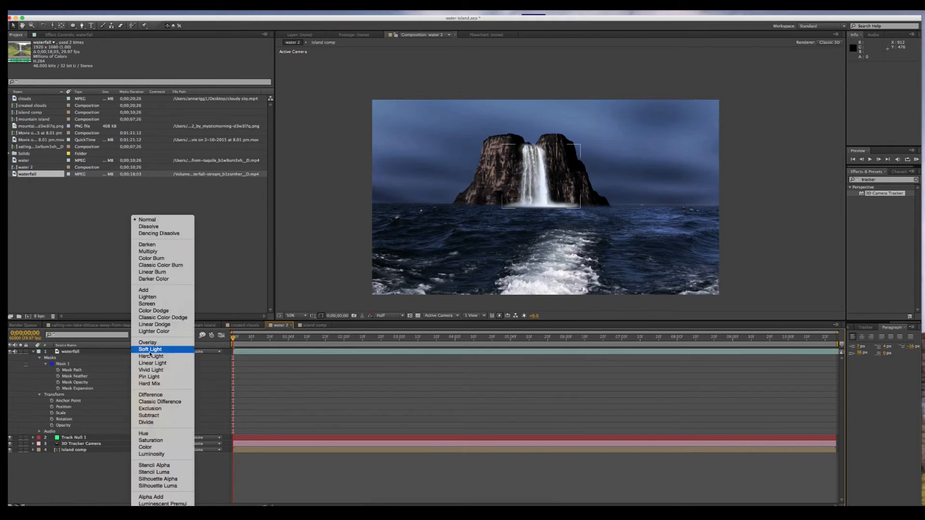
{"action": "left_click", "coordinate": [149, 343]}
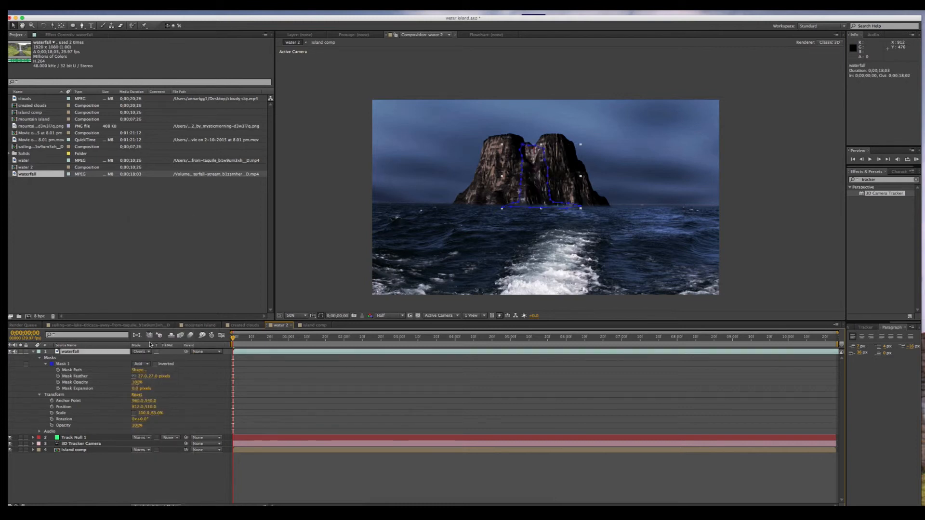
{"action": "left_click", "coordinate": [147, 352]}
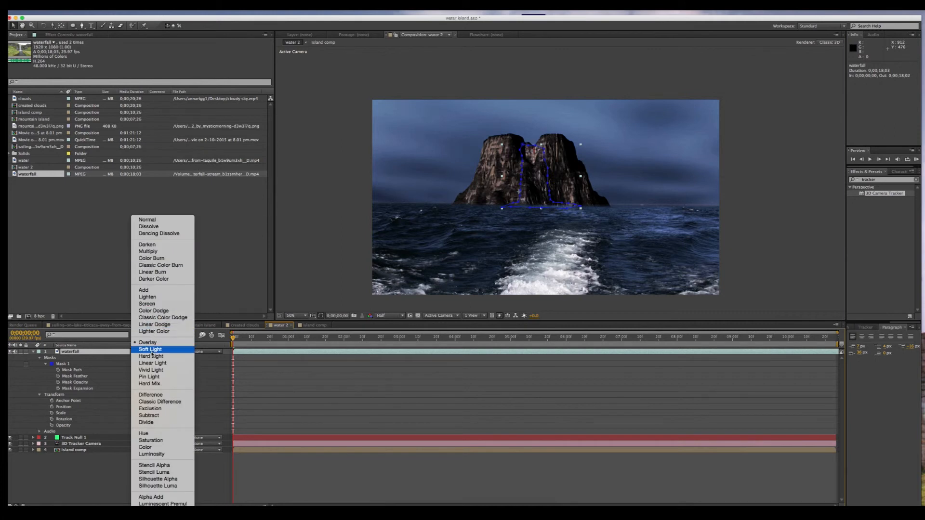
{"action": "left_click", "coordinate": [150, 349]}
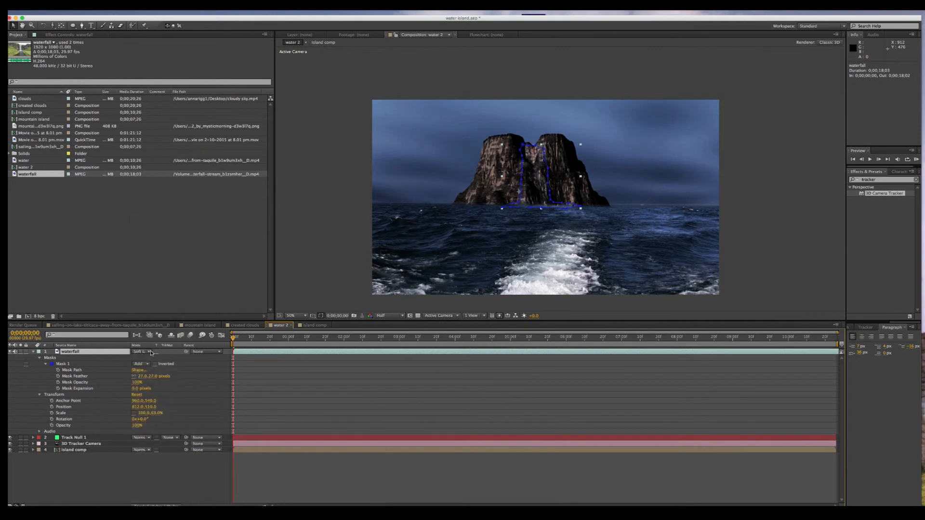
- Set the waterfall layer's blending mode to Screen and hide the mask outlines in the composition view
{"action": "left_click", "coordinate": [149, 353]}
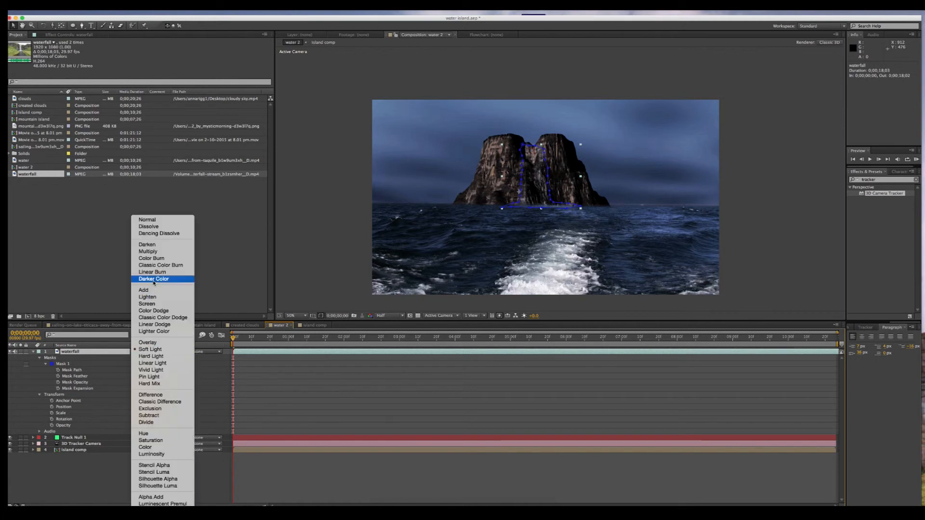
{"action": "left_click", "coordinate": [147, 304]}
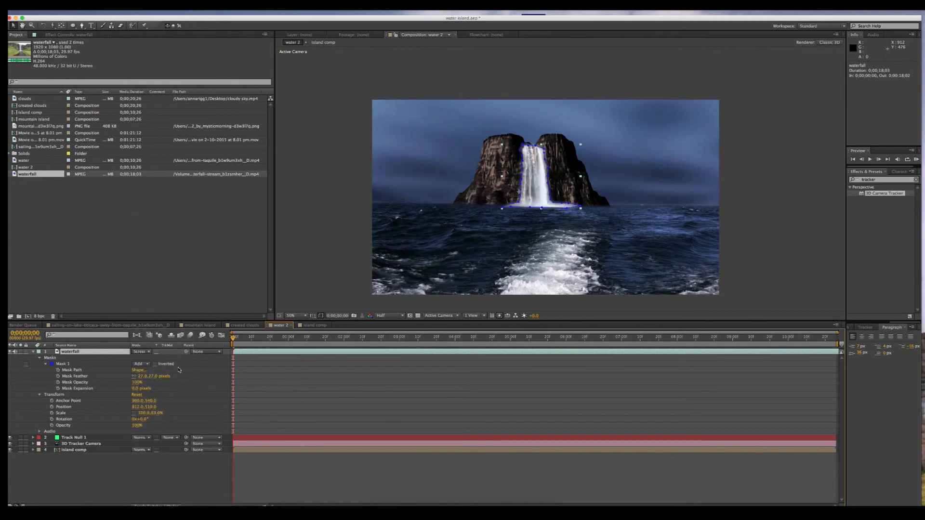
{"action": "left_click", "coordinate": [322, 316]}
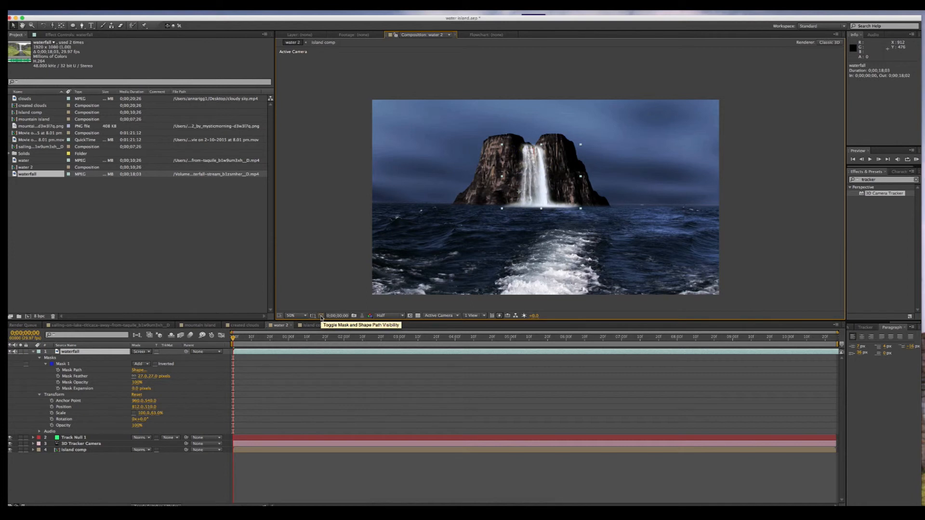
{"action": "left_click", "coordinate": [321, 316]}
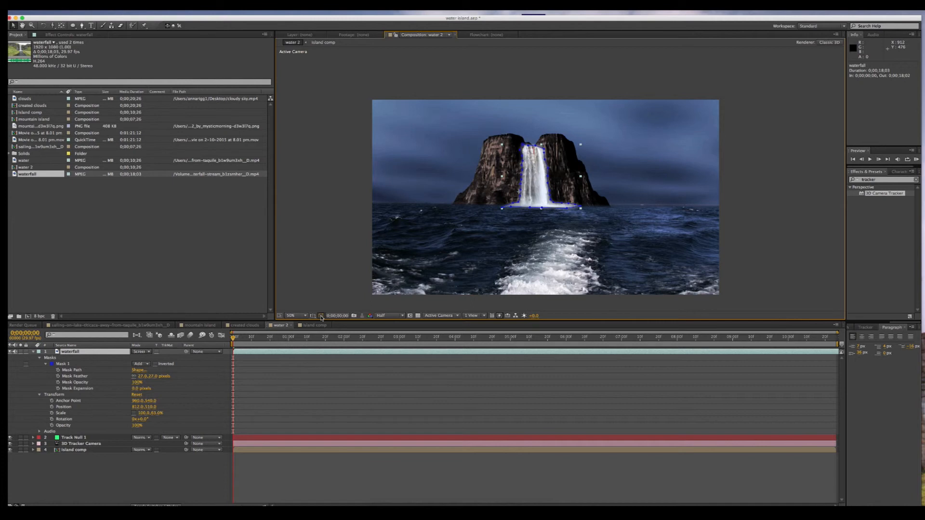
{"action": "left_click", "coordinate": [321, 316]}
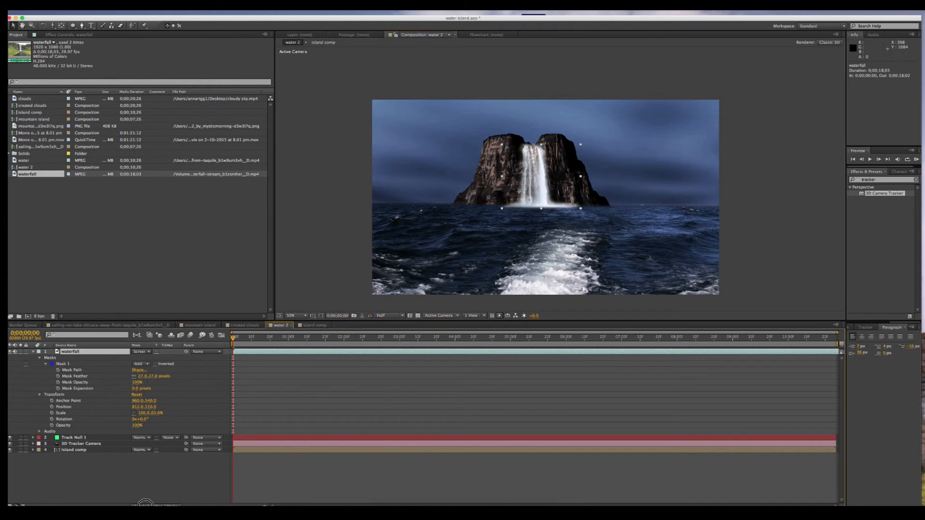
- Make the waterfall layer a 3D layer so it follows the tracked camera
{"action": "left_click", "coordinate": [145, 505]}
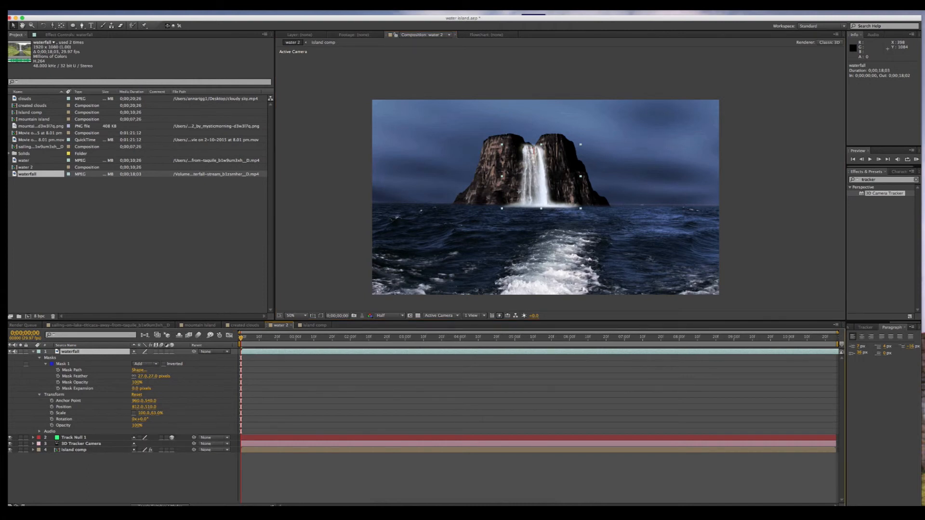
{"action": "left_click", "coordinate": [172, 351]}
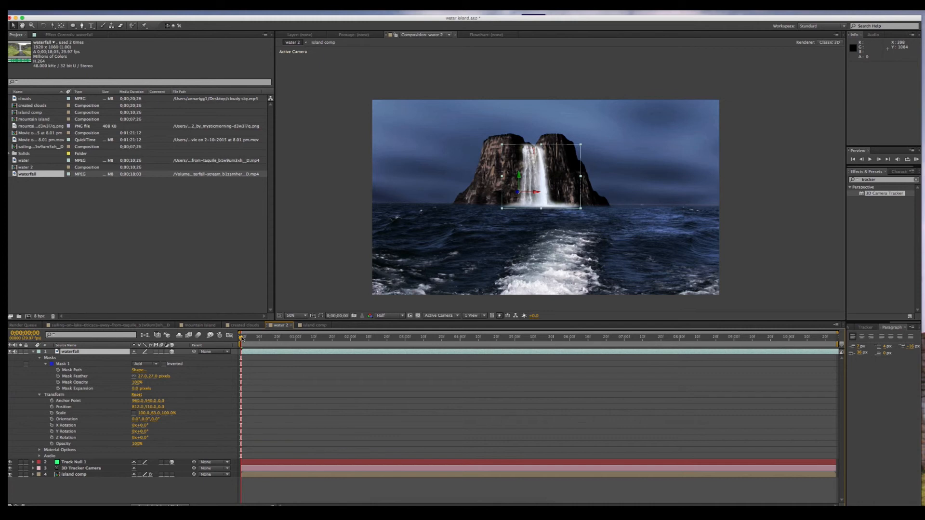
- Deselect the layer and preview the water 2 composition from the start to check that the waterfall follows the island
{"action": "key", "text": "space"}
{"action": "key", "text": "space"}
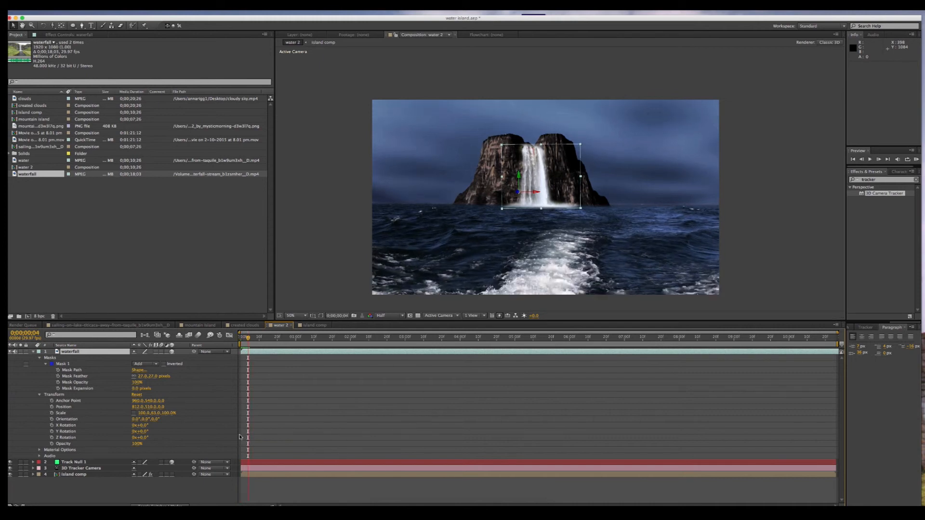
{"action": "left_click", "coordinate": [150, 487]}
{"action": "key", "text": "space"}
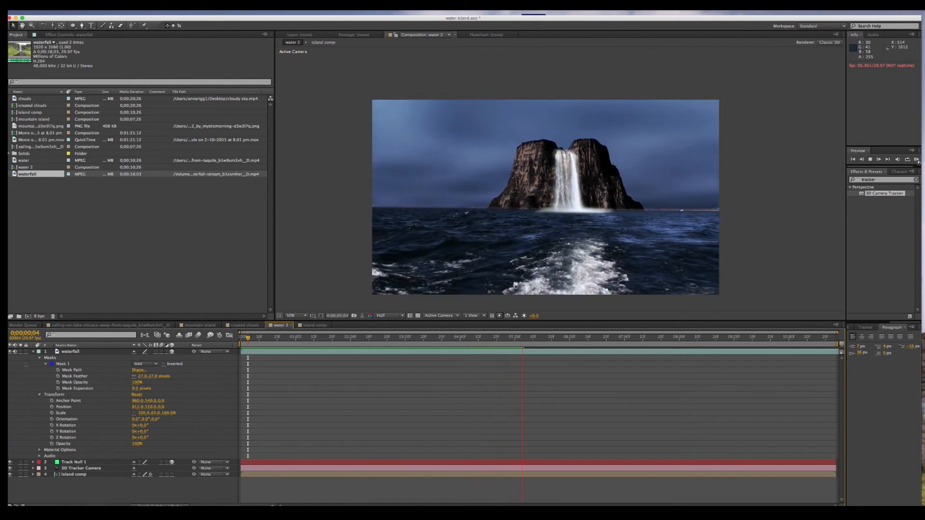
{"action": "left_click", "coordinate": [917, 160]}
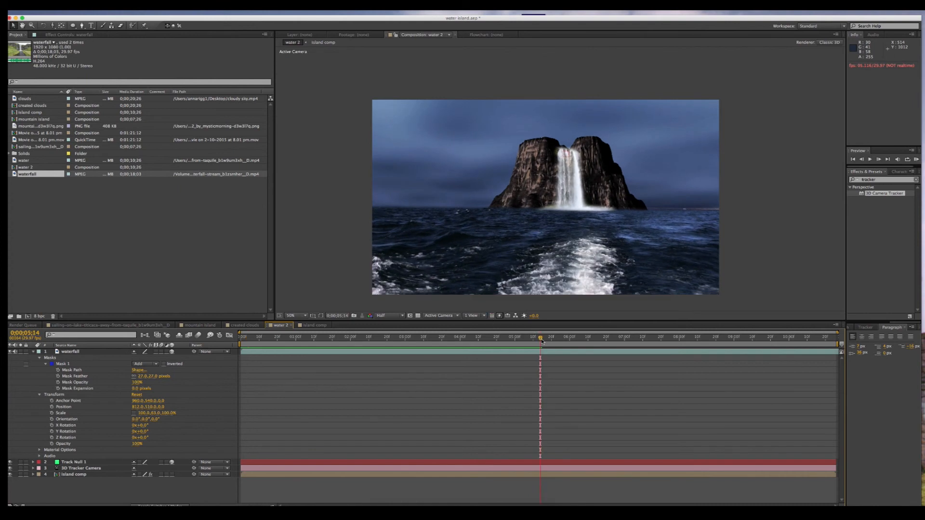
{"action": "key", "text": "Home"}
{"action": "key", "text": "space"}
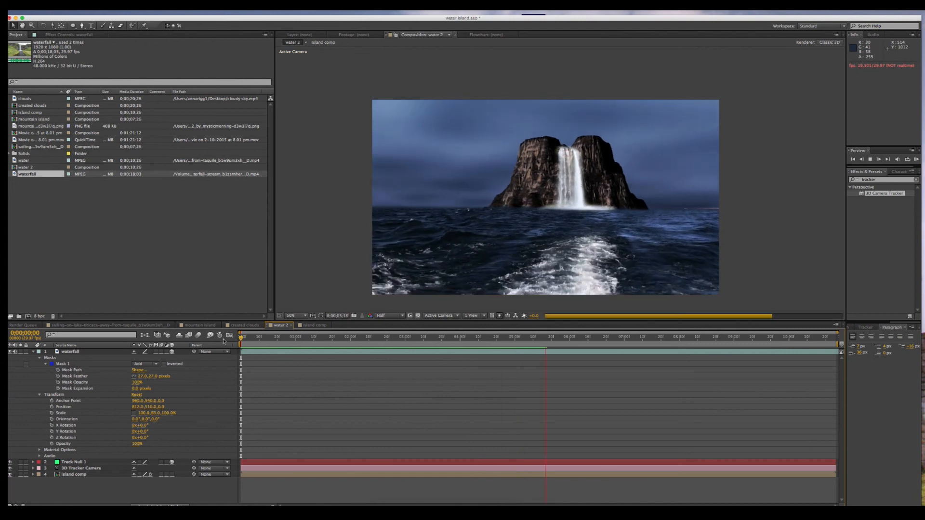
{"action": "key", "text": "space"}
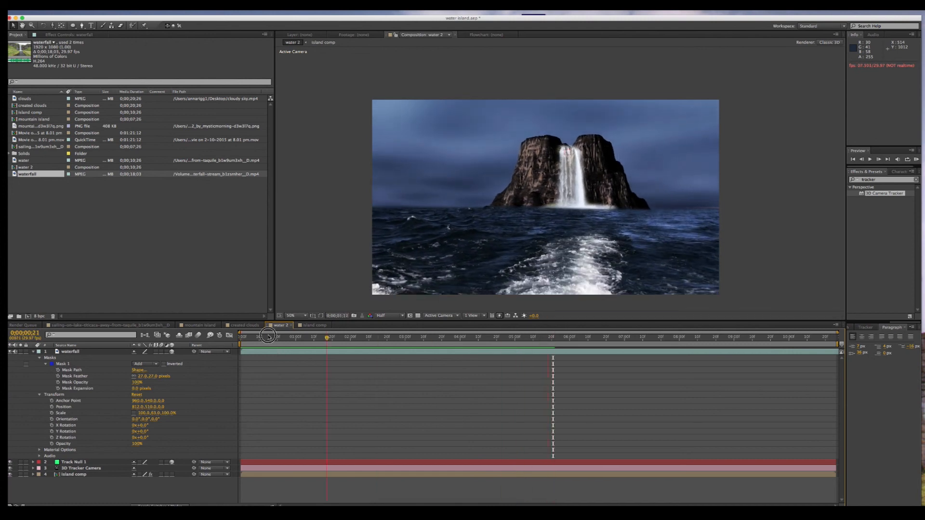
{"action": "left_click", "coordinate": [241, 337]}
{"action": "key", "text": "space"}
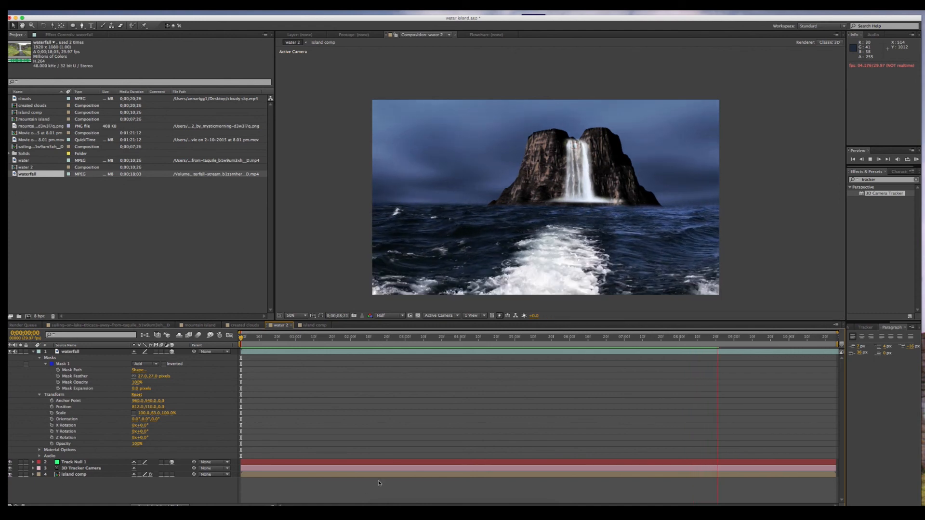
{"action": "key", "text": "space"}
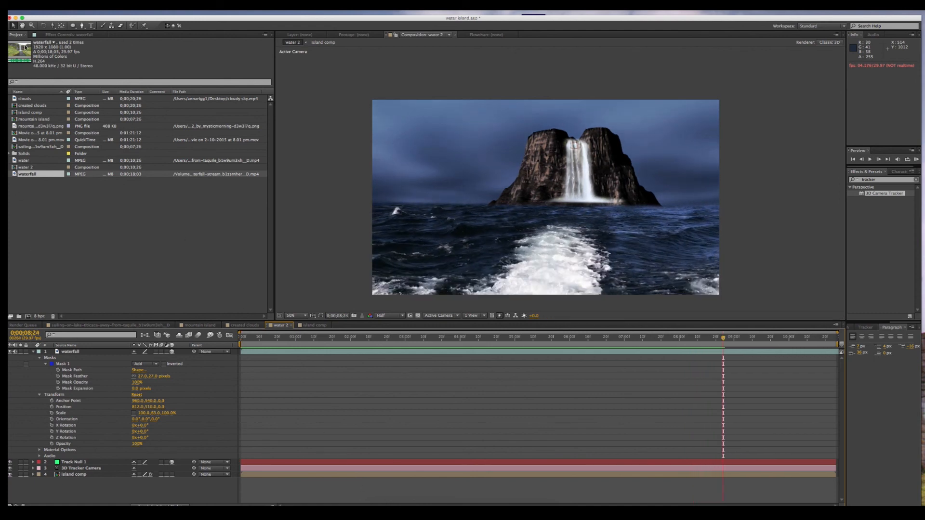
{"action": "right_click", "coordinate": [28, 100]}
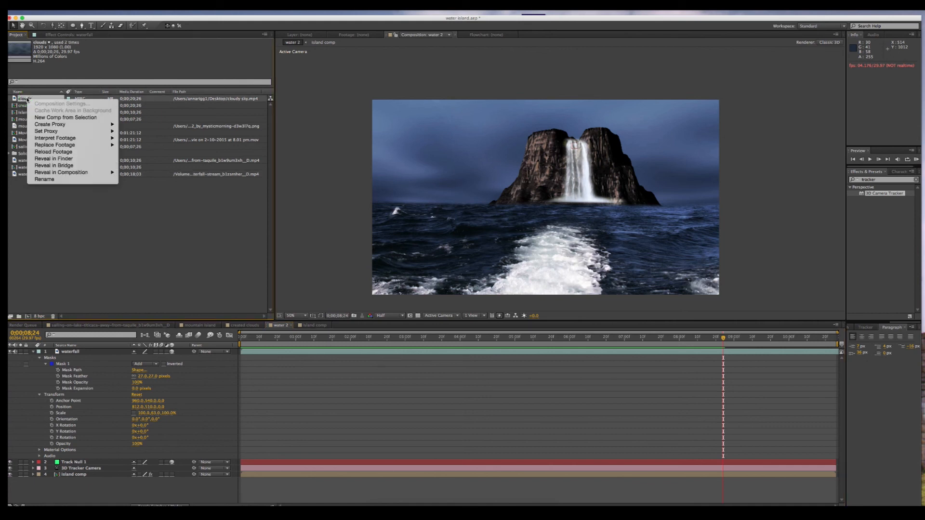
{"action": "mouse_move", "coordinate": [59, 148]}
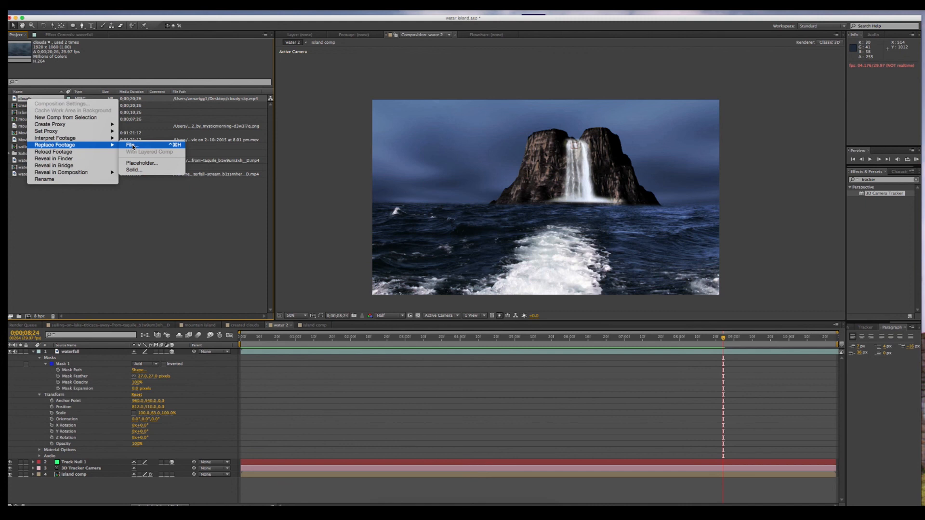
{"action": "left_click", "coordinate": [137, 219]}
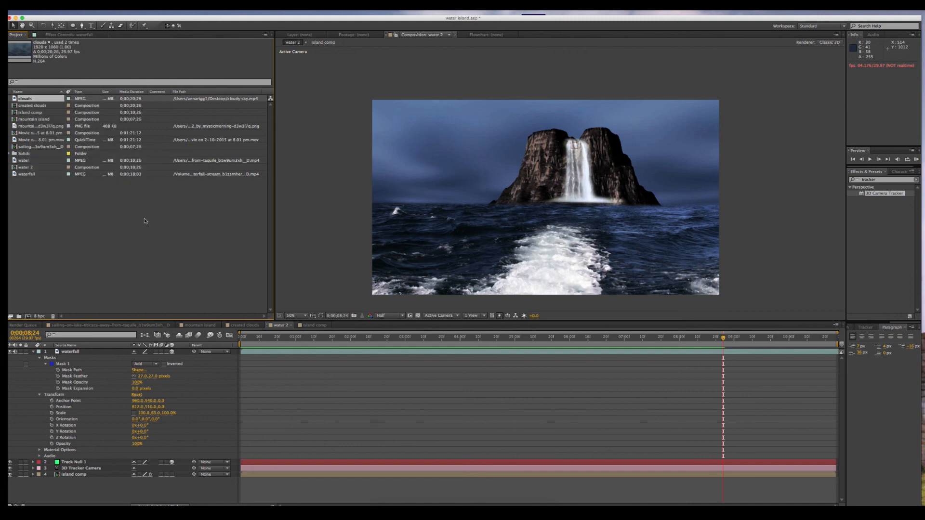
- Return to the first frame and replay the finished island and waterfall composite
{"action": "key", "text": "Home"}
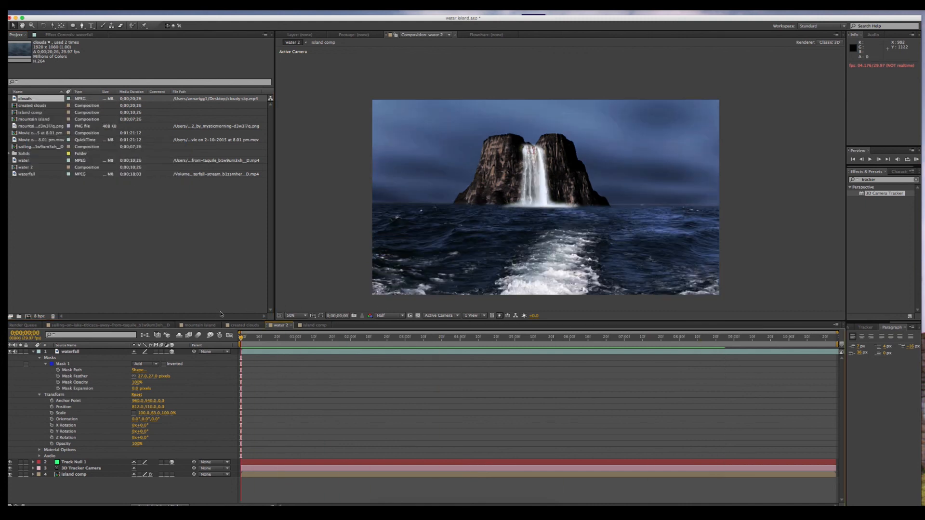
{"action": "key", "text": "space"}
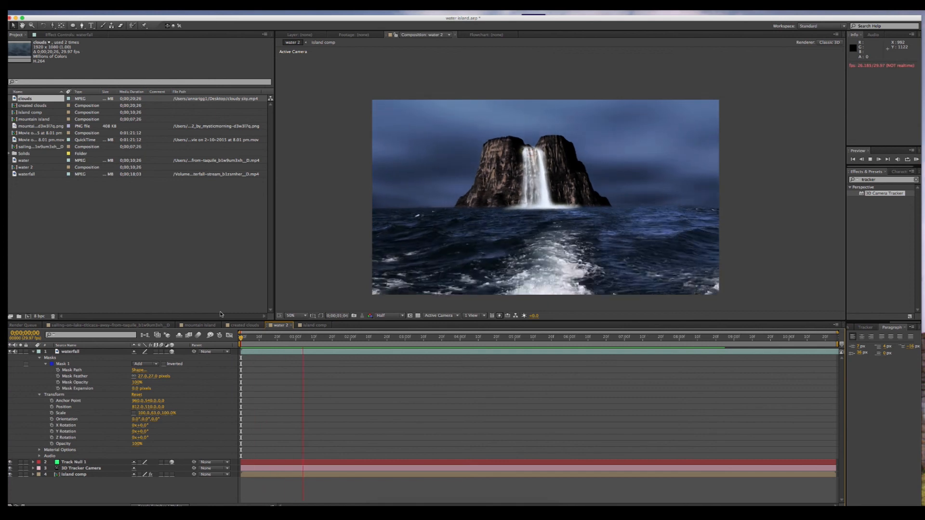